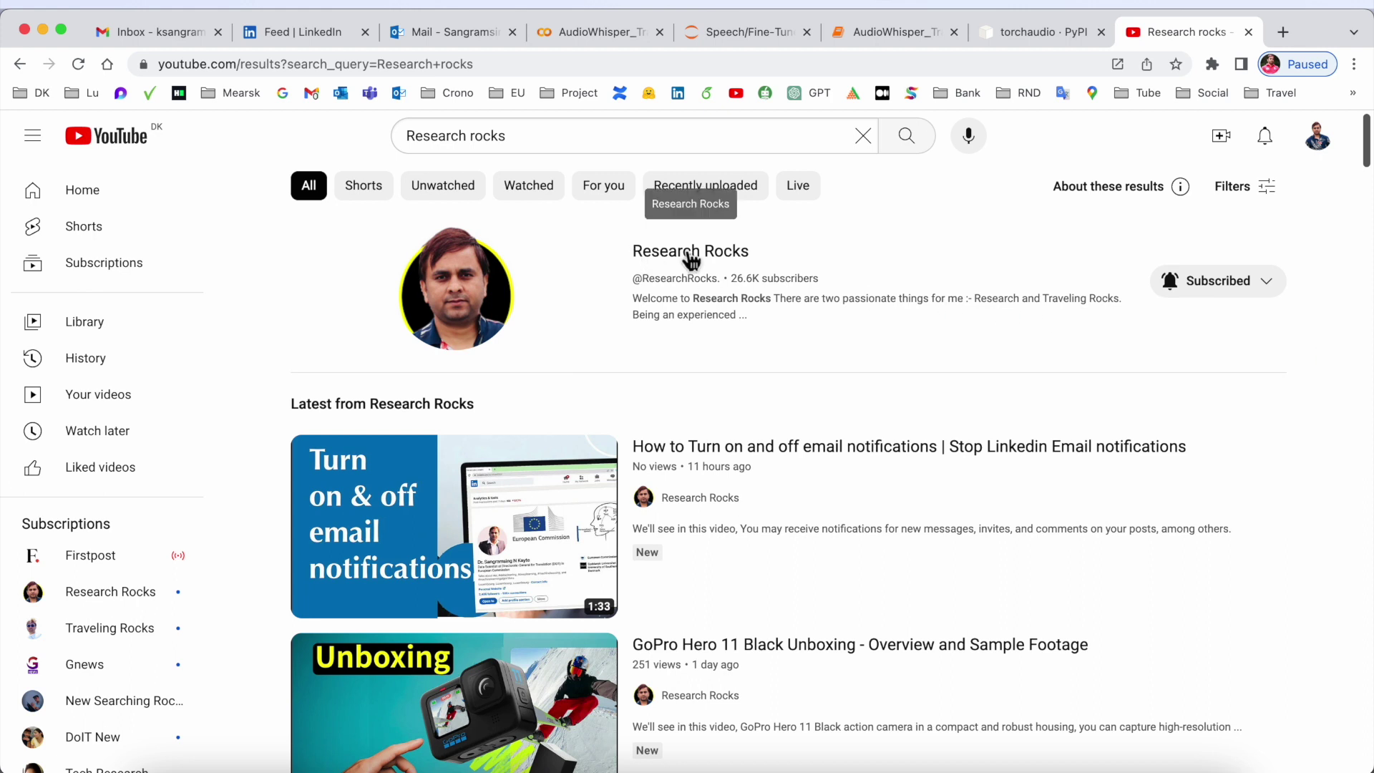
Open the Research Rocks channel from the YouTube search results for 'Research rocks'.
{"action": "left_click", "coordinate": [691, 258]}
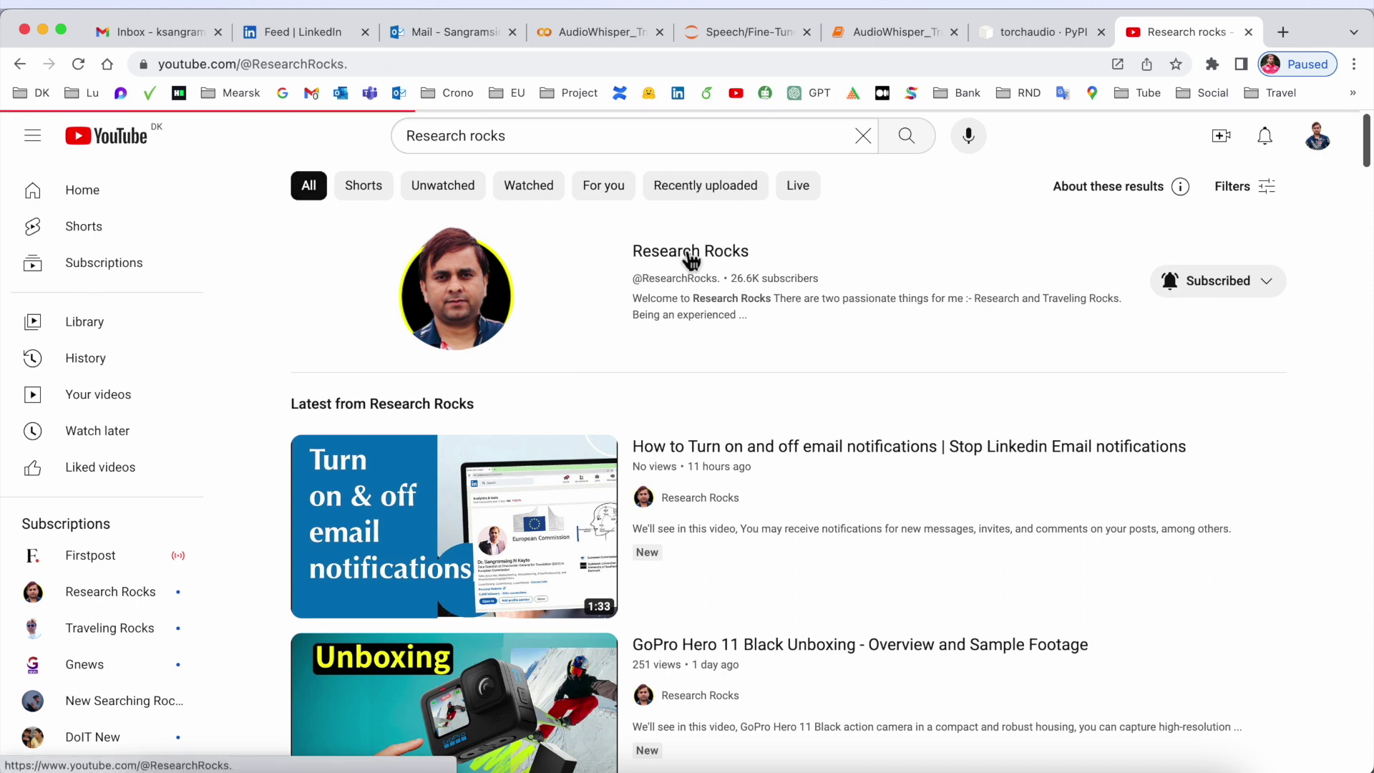
In a new tab, go to Google, accept all cookies and sign in.
{"action": "left_click", "coordinate": [1292, 34]}
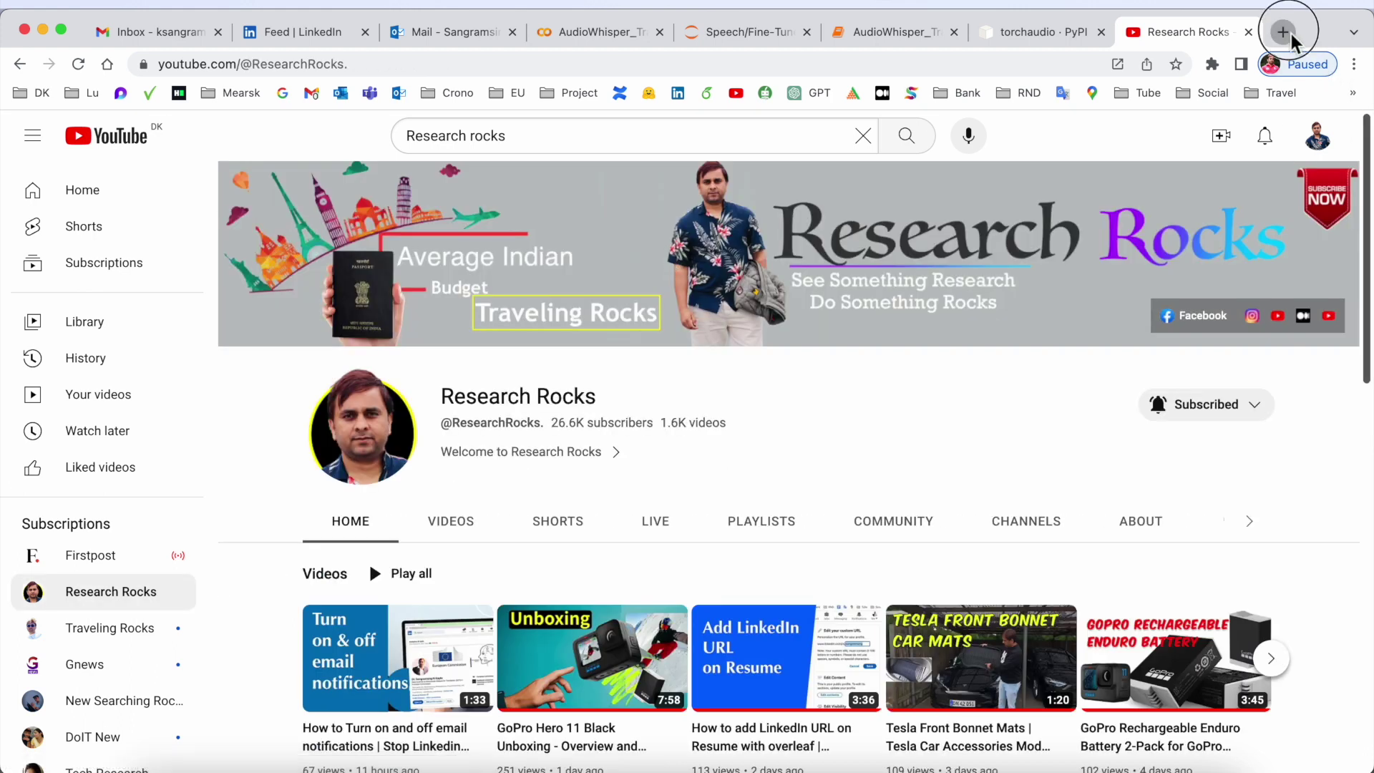
{"action": "left_click", "coordinate": [619, 469]}
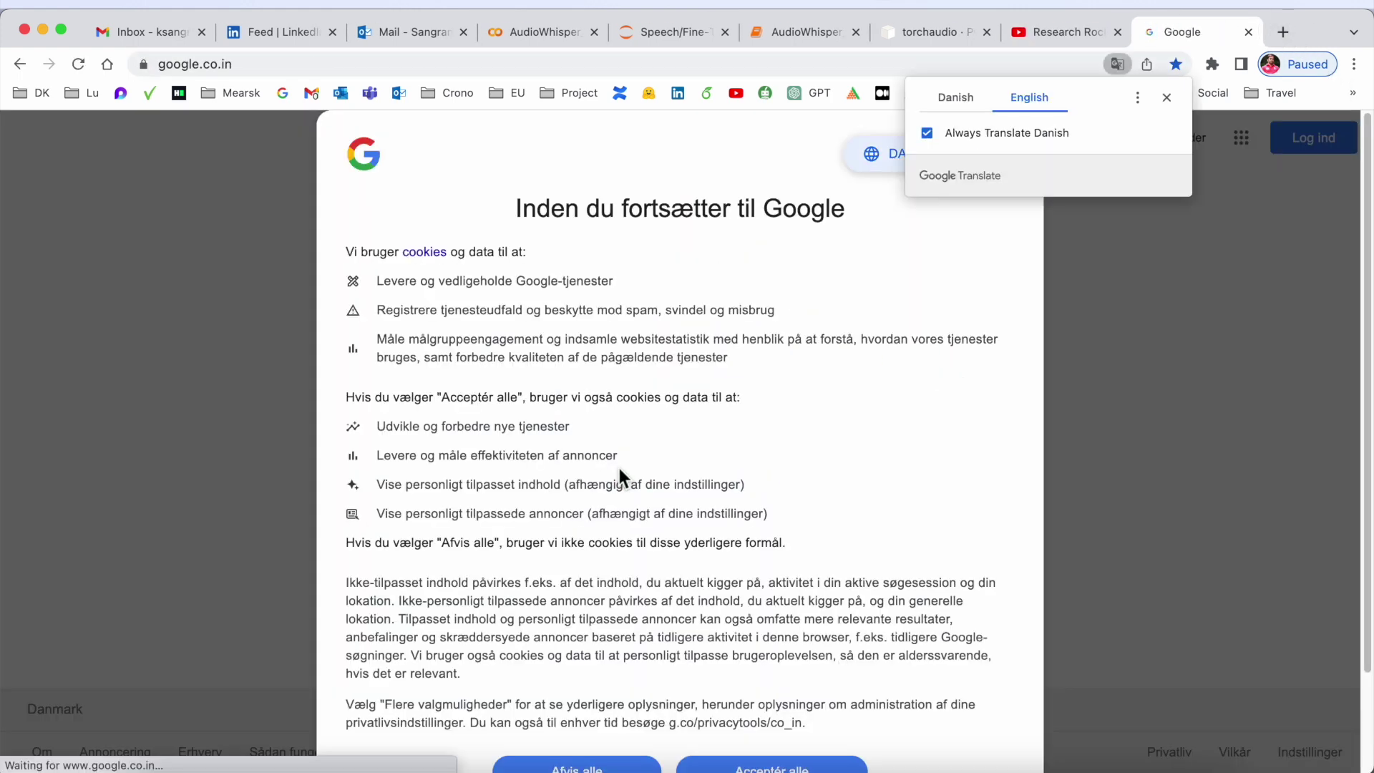
{"action": "left_click", "coordinate": [771, 763]}
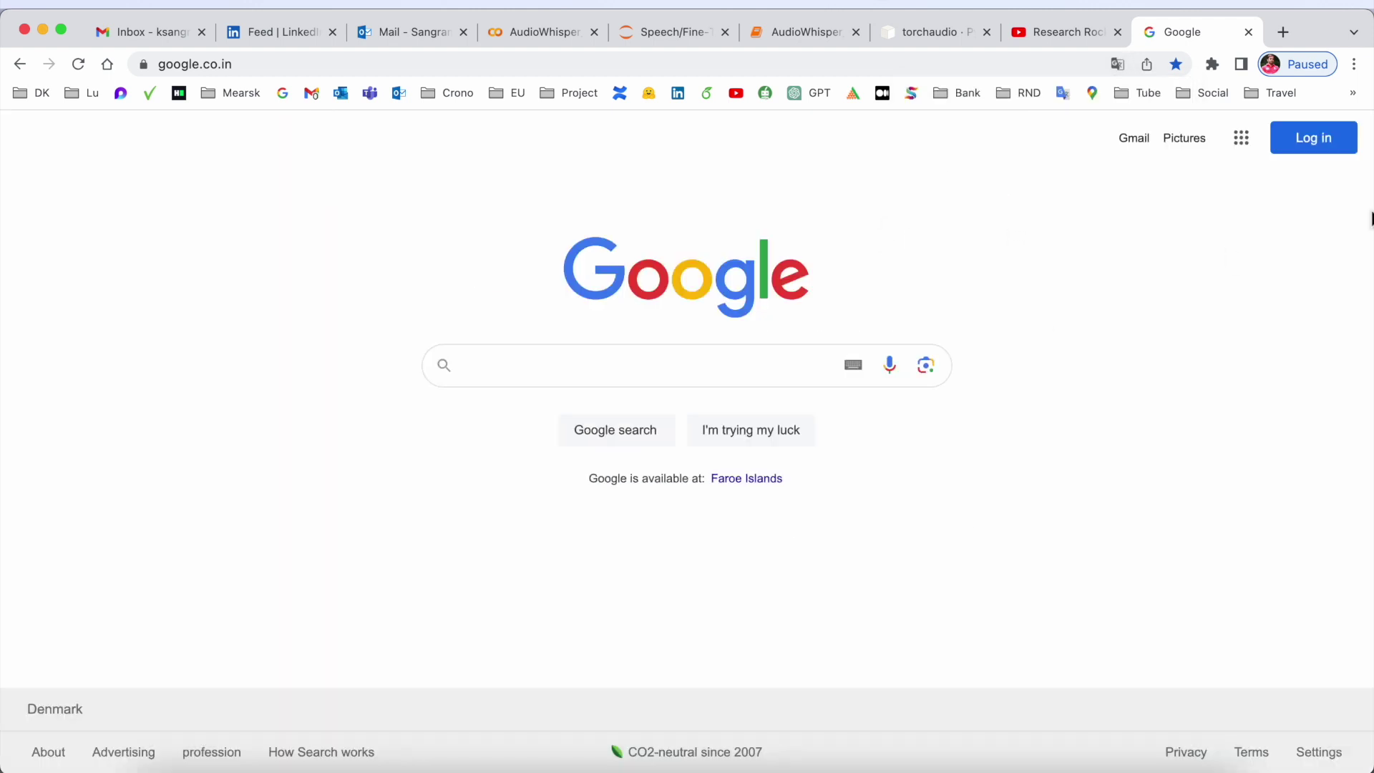
{"action": "left_click", "coordinate": [1321, 143]}
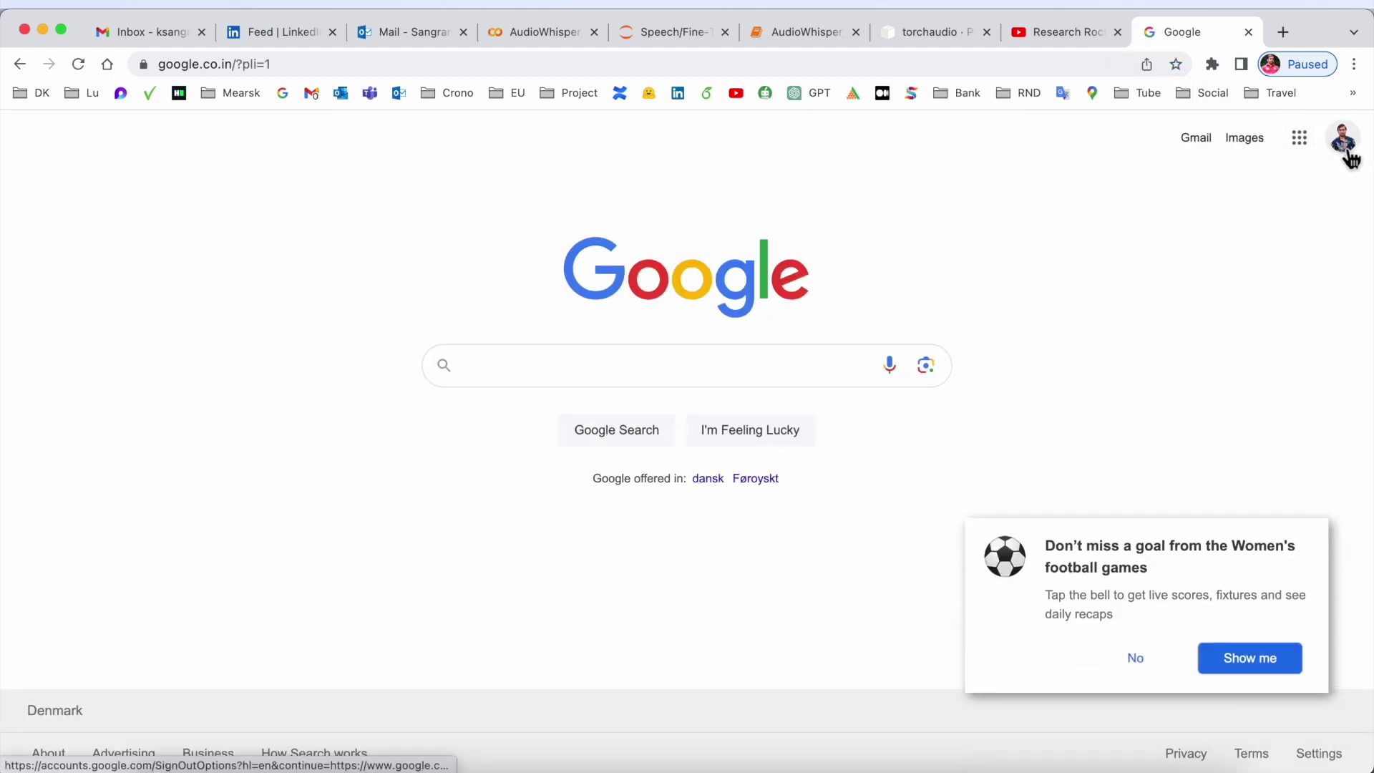
Search Google for 'ieee' and open the official IEEE website result.
{"action": "left_click", "coordinate": [557, 372]}
{"action": "type", "text": "iss"}
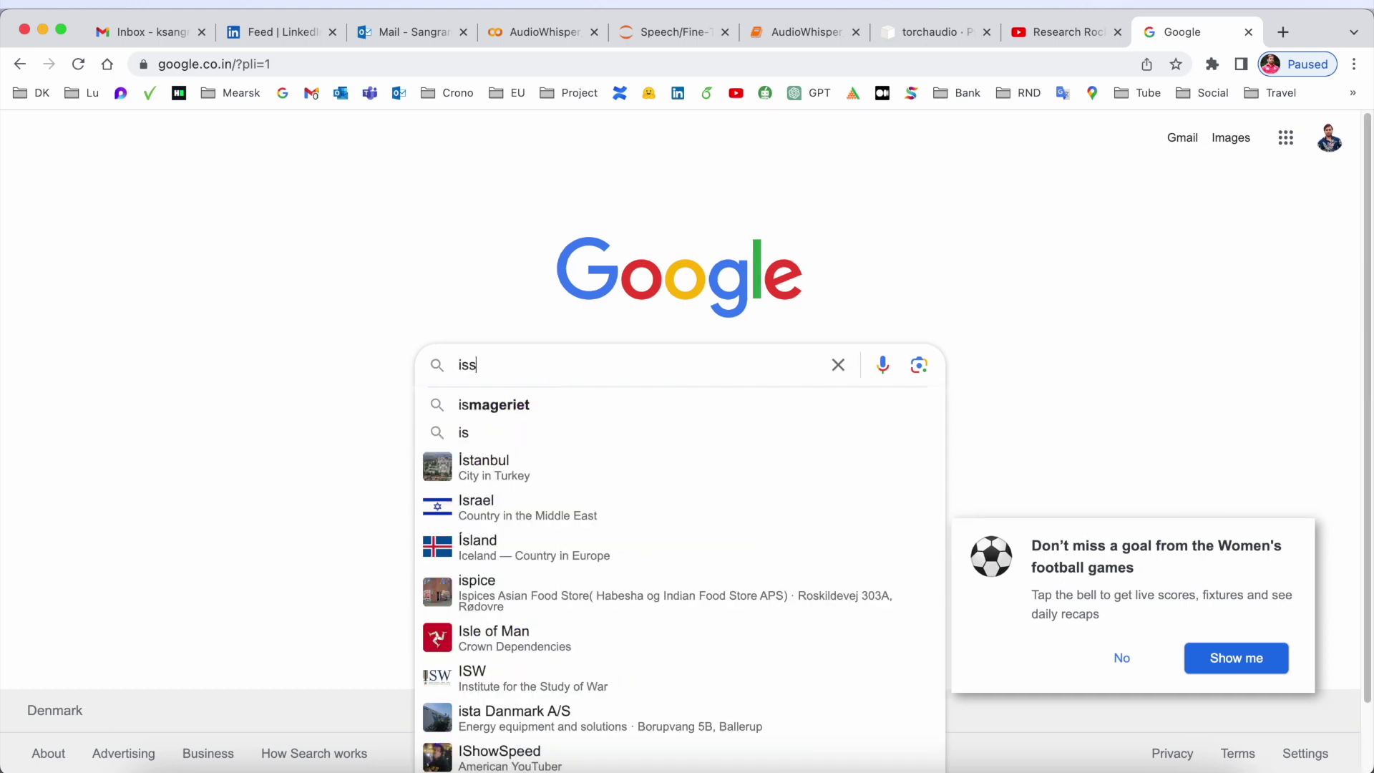
{"action": "key", "text": "BackSpace"}
{"action": "type", "text": "ee"}
{"action": "left_click", "coordinate": [557, 423]}
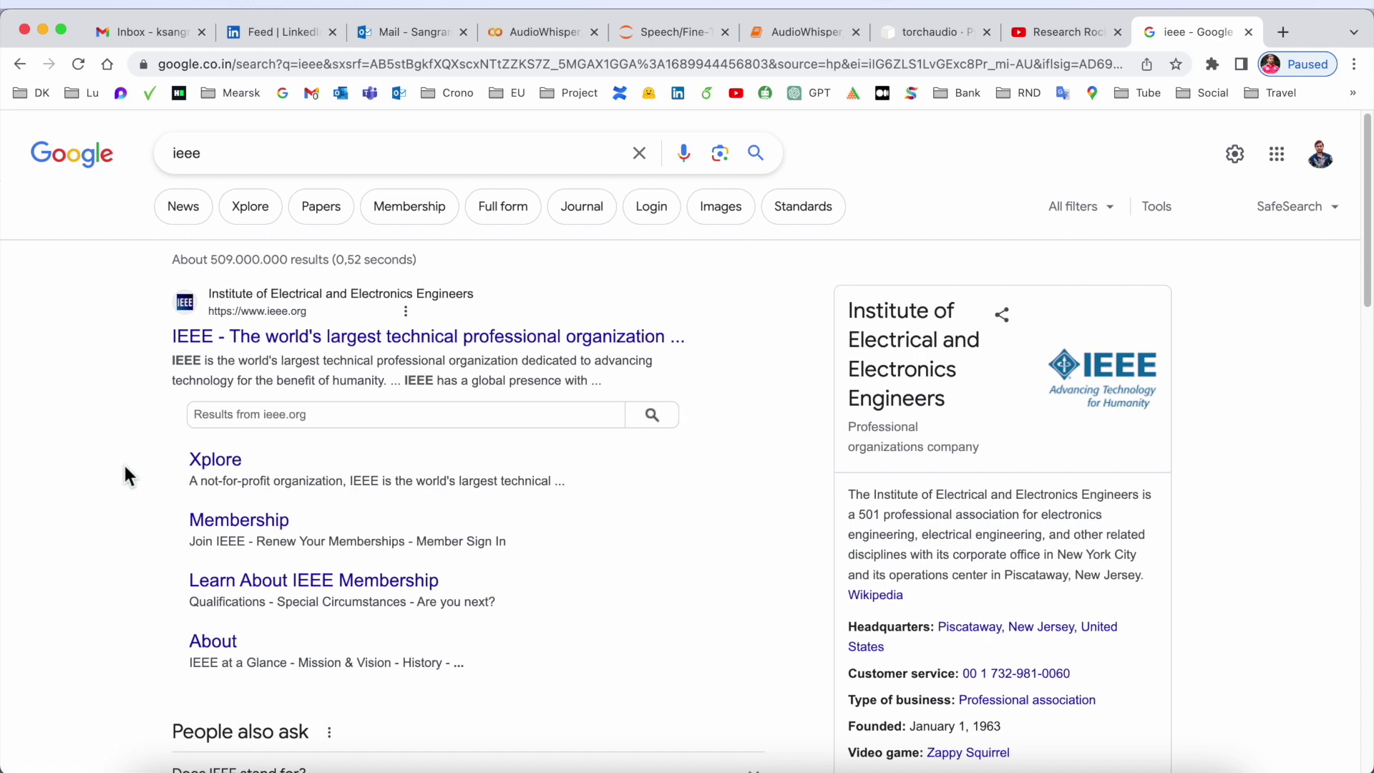
{"action": "left_click", "coordinate": [555, 335]}
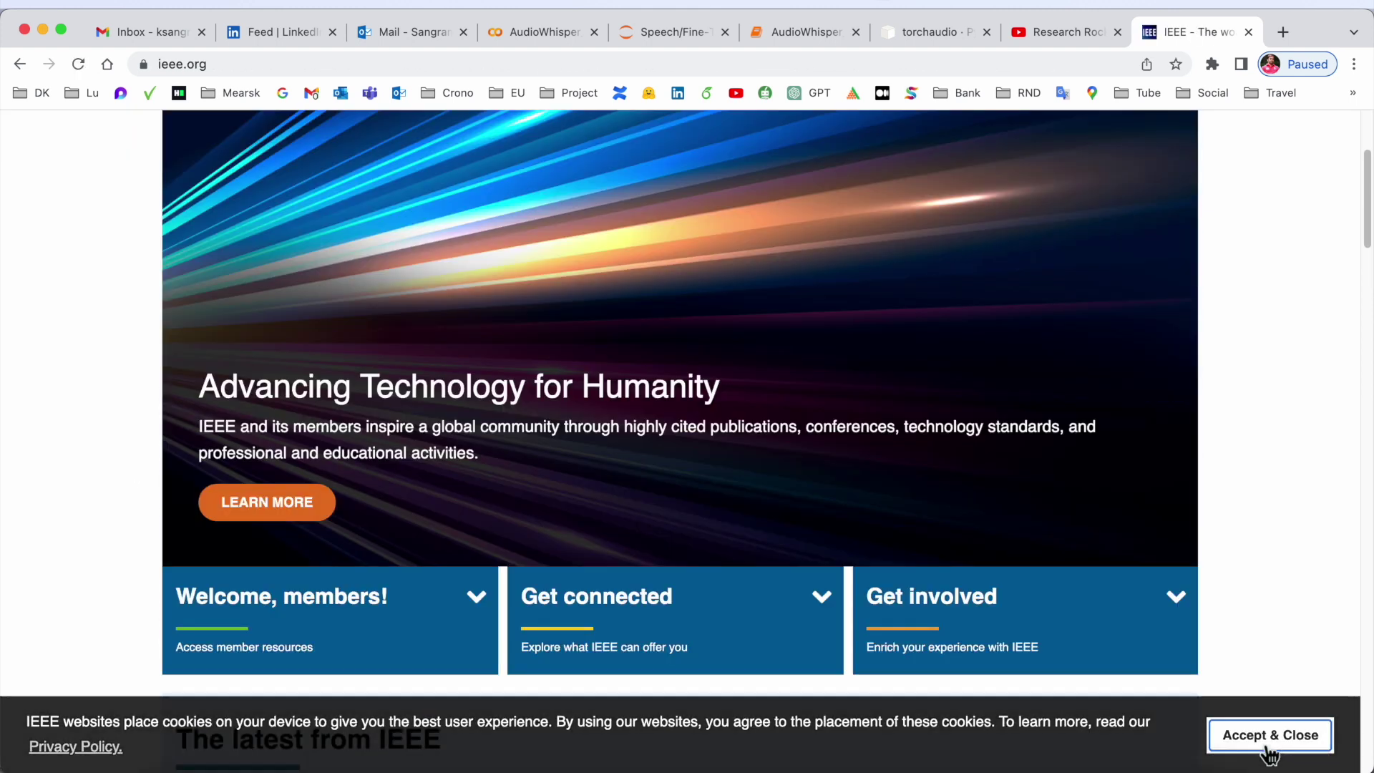
Accept & Close the IEEE.org cookie banner to clear the homepage.
{"action": "left_click", "coordinate": [1267, 737]}
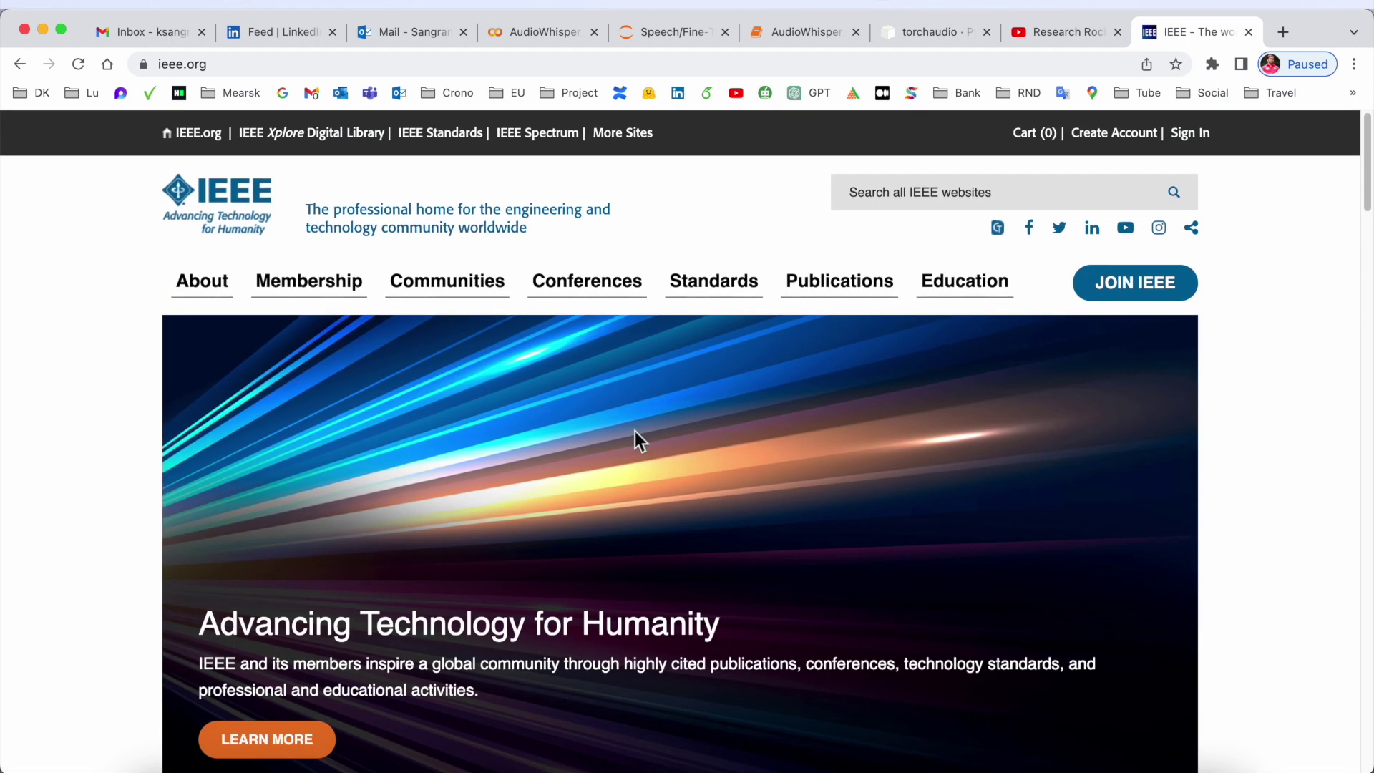
{"action": "mouse_move", "coordinate": [313, 286]}
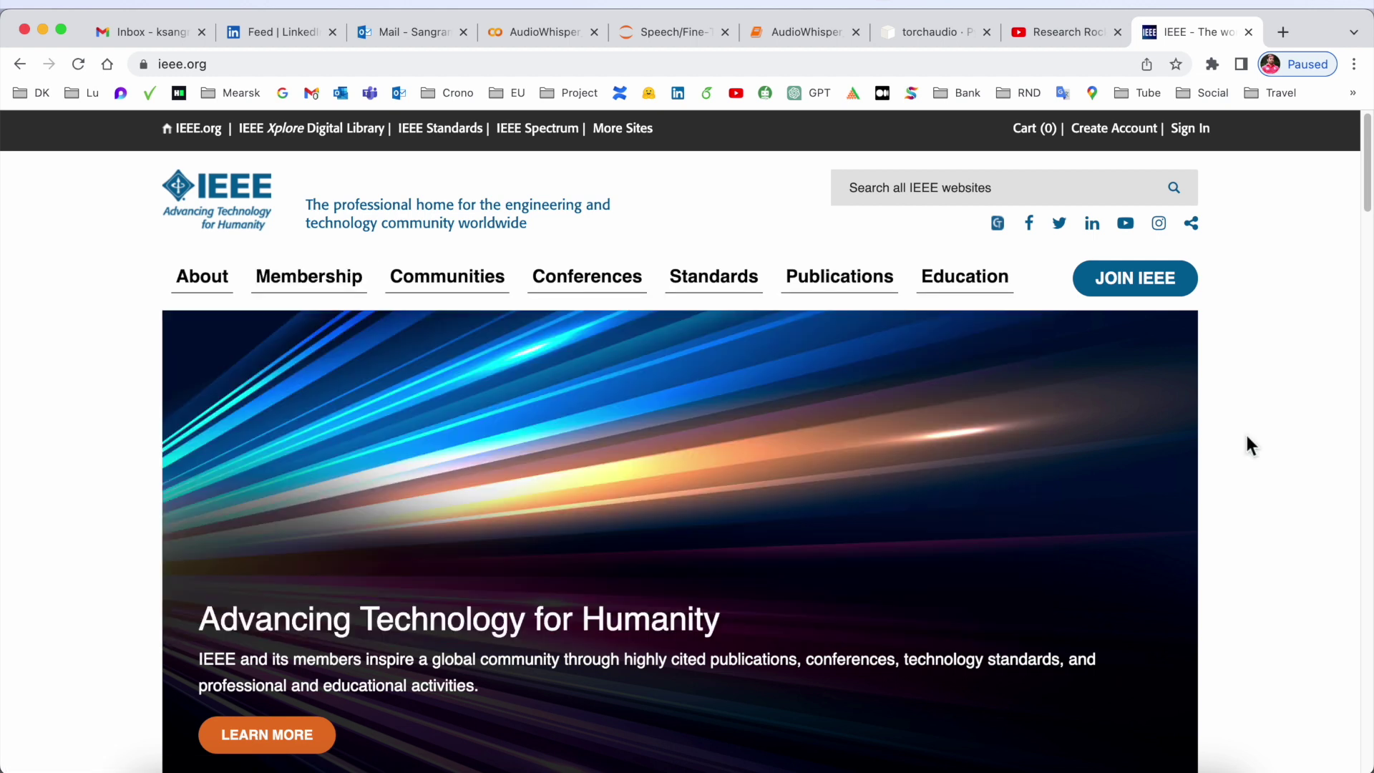
Go to the Join IEEE page and browse down to Join as a student and Qualifications.
{"action": "left_click", "coordinate": [1167, 293]}
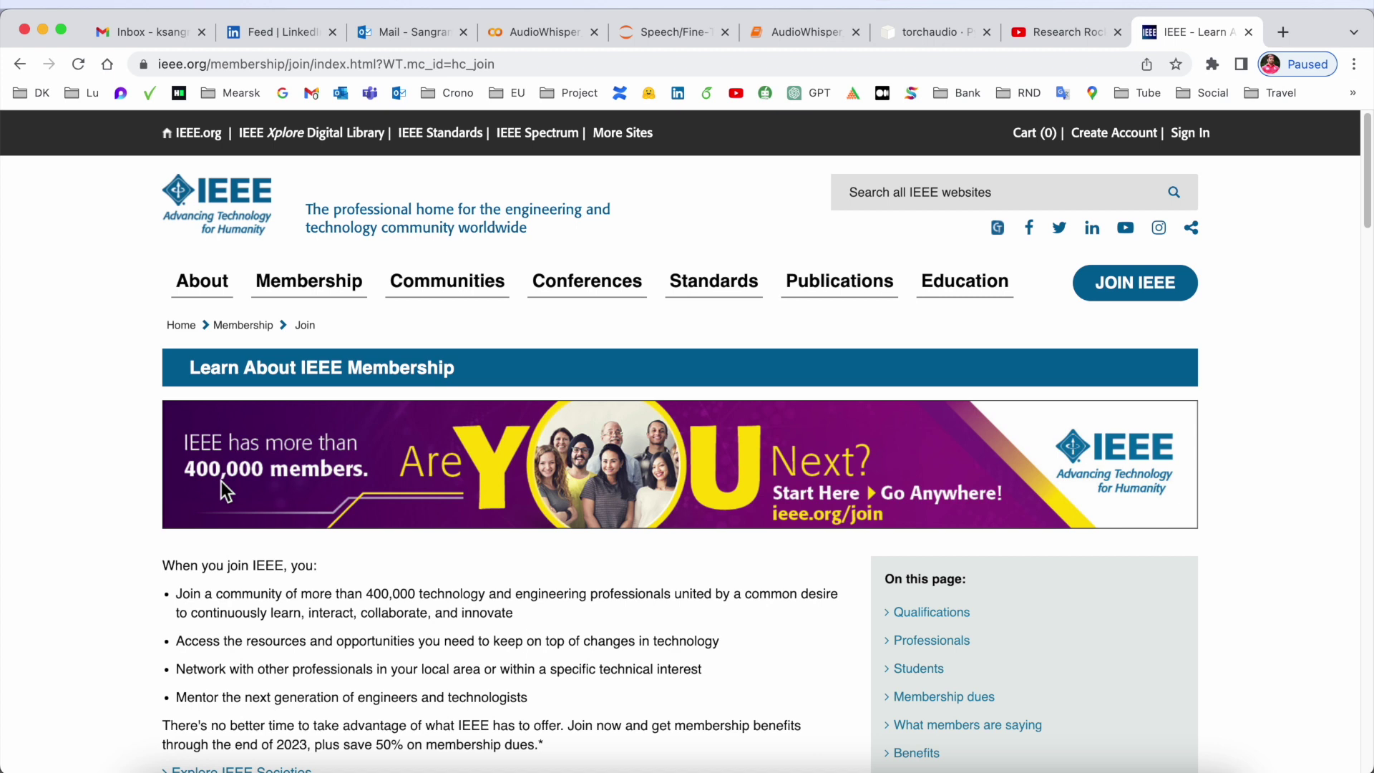
{"action": "scroll", "coordinate": [474, 480], "scroll_direction": "down", "scroll_amount": 5}
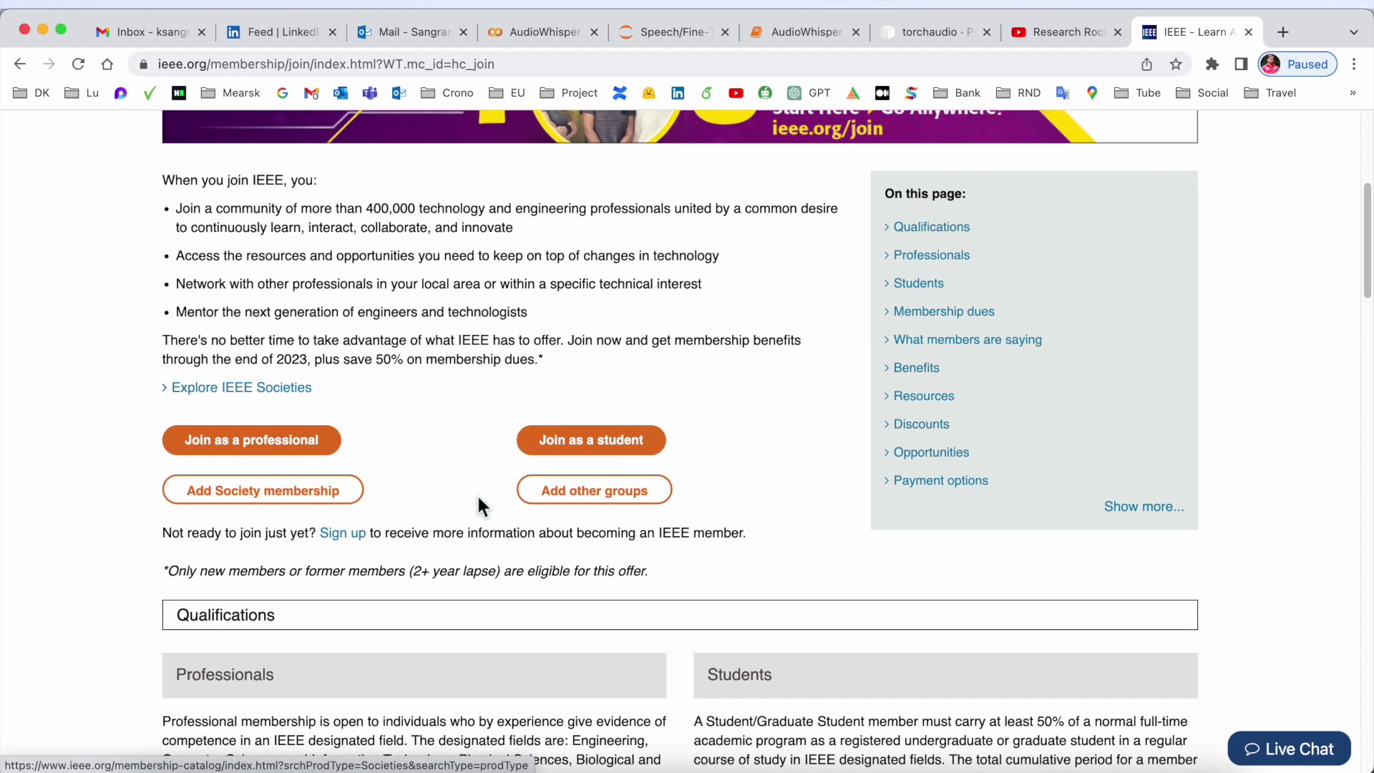
{"action": "scroll", "coordinate": [585, 512], "scroll_direction": "down", "scroll_amount": 1}
{"action": "scroll", "coordinate": [586, 512], "scroll_direction": "down", "scroll_amount": 5}
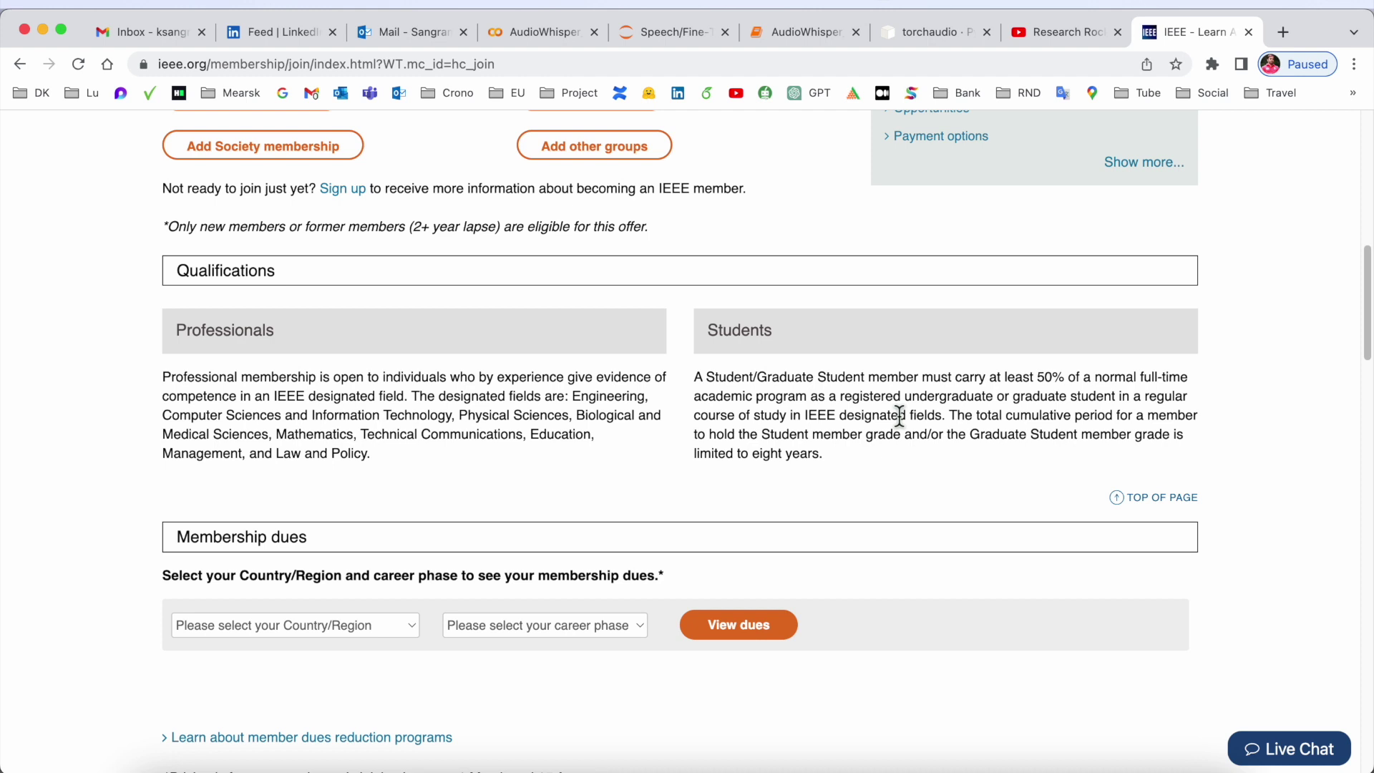
{"action": "scroll", "coordinate": [900, 417], "scroll_direction": "up", "scroll_amount": 10}
{"action": "scroll", "coordinate": [892, 447], "scroll_direction": "down", "scroll_amount": 4}
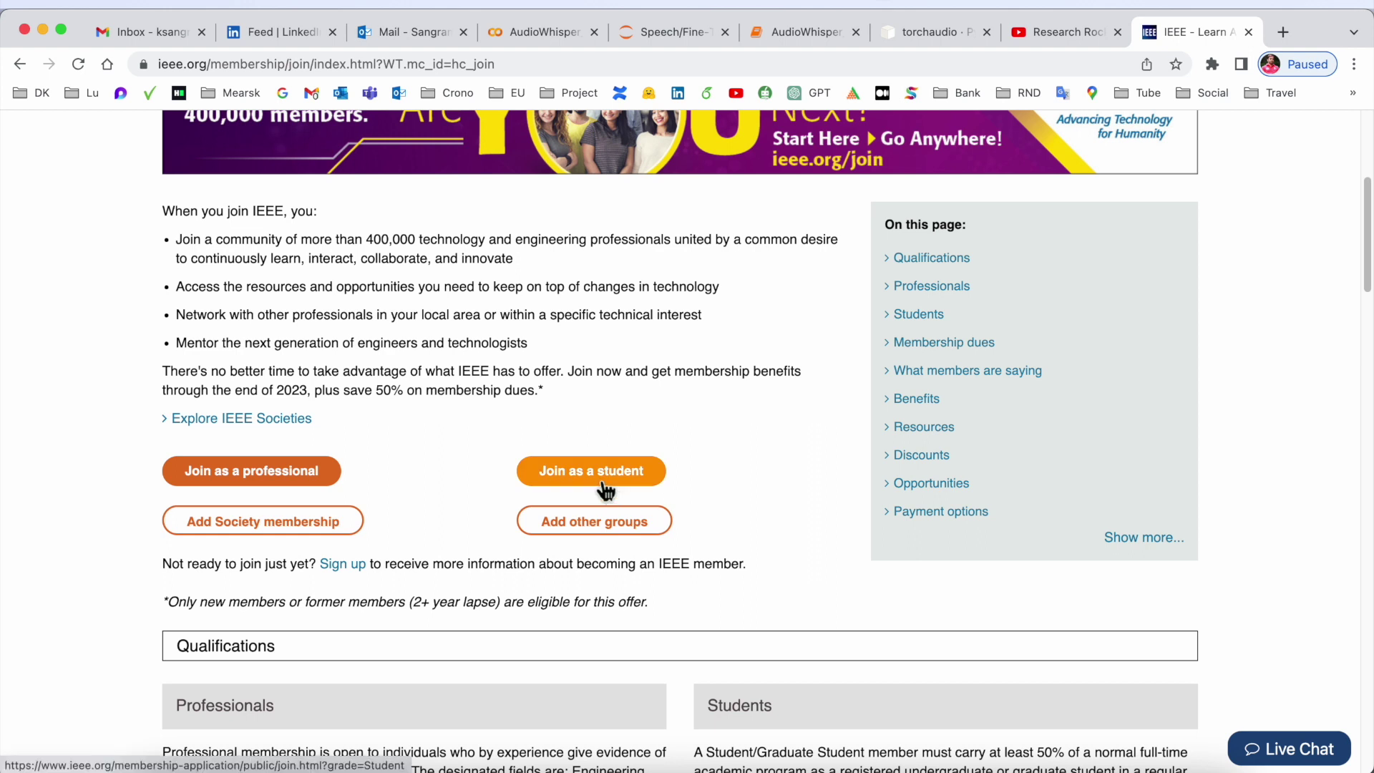
Choose Join as a student, then choose Create account instead of signing in.
{"action": "left_click", "coordinate": [605, 488]}
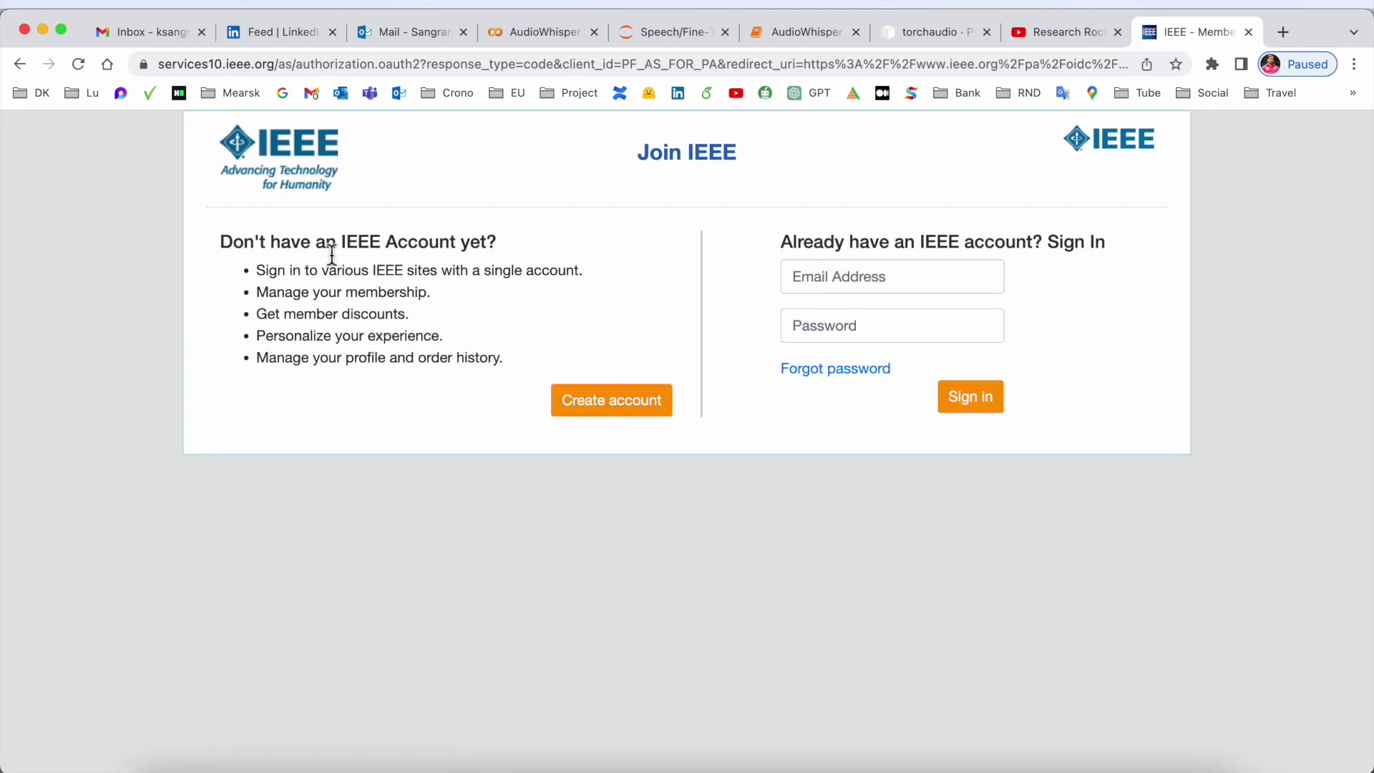
{"action": "left_click", "coordinate": [614, 419]}
Enter the applicant's first name and last name, skipping the middle name.
{"action": "left_click", "coordinate": [454, 403]}
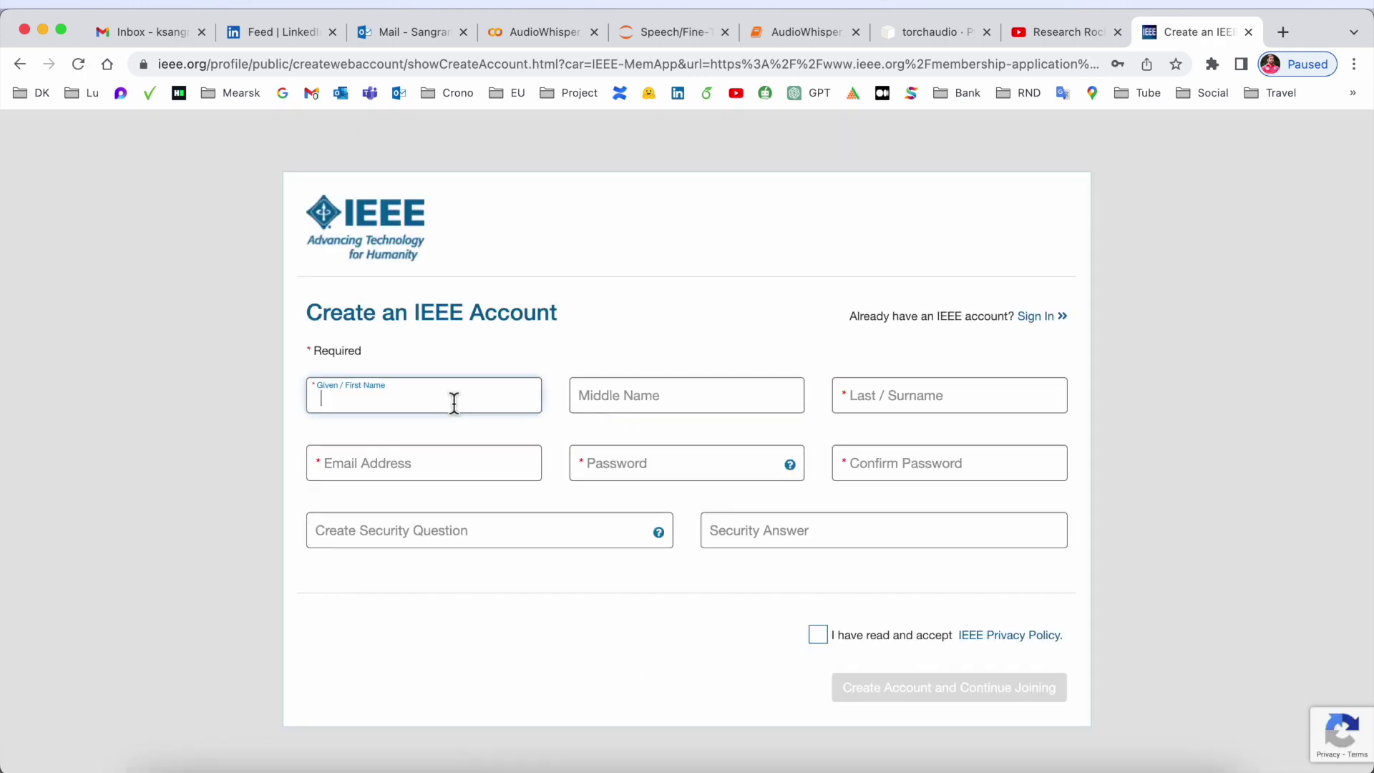
{"action": "key", "text": "Tab"}
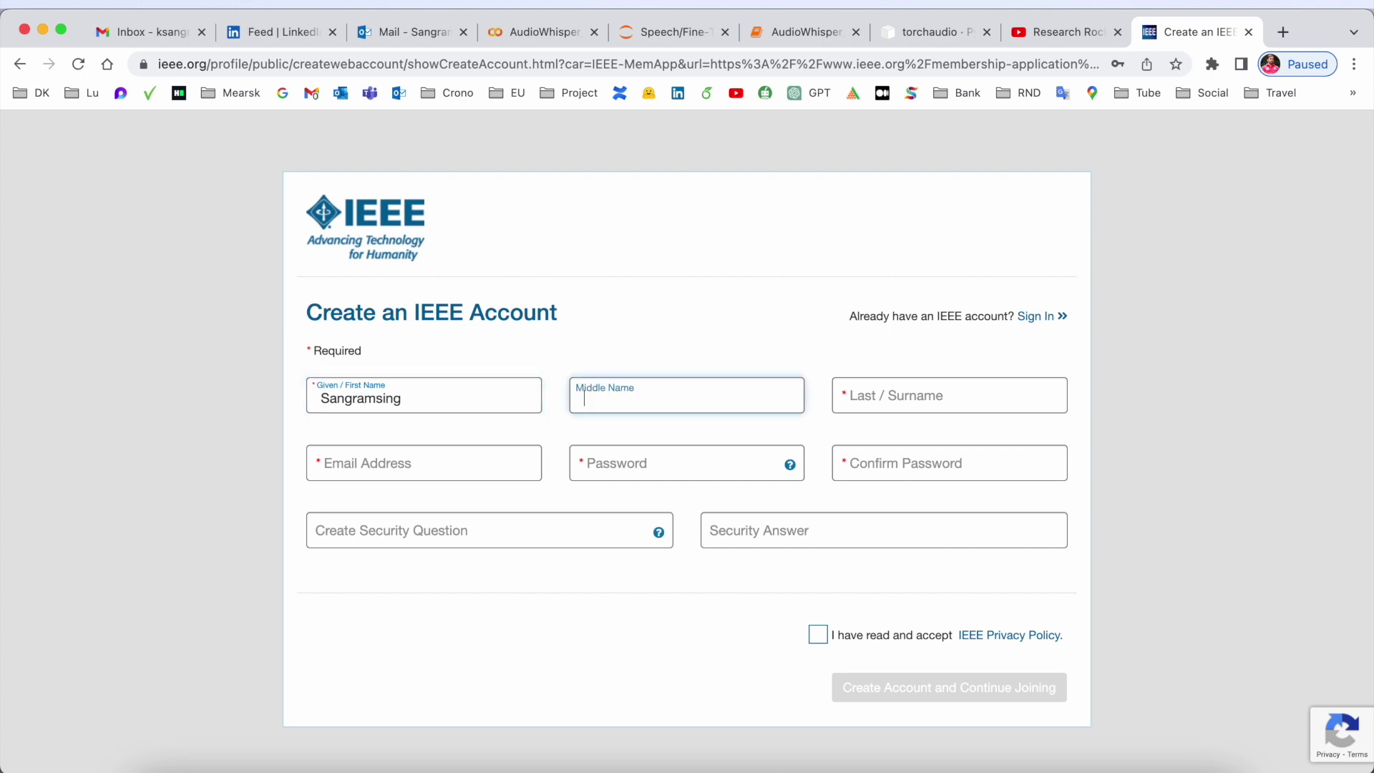
{"action": "key", "text": "Tab"}
{"action": "key", "text": "Tab"}
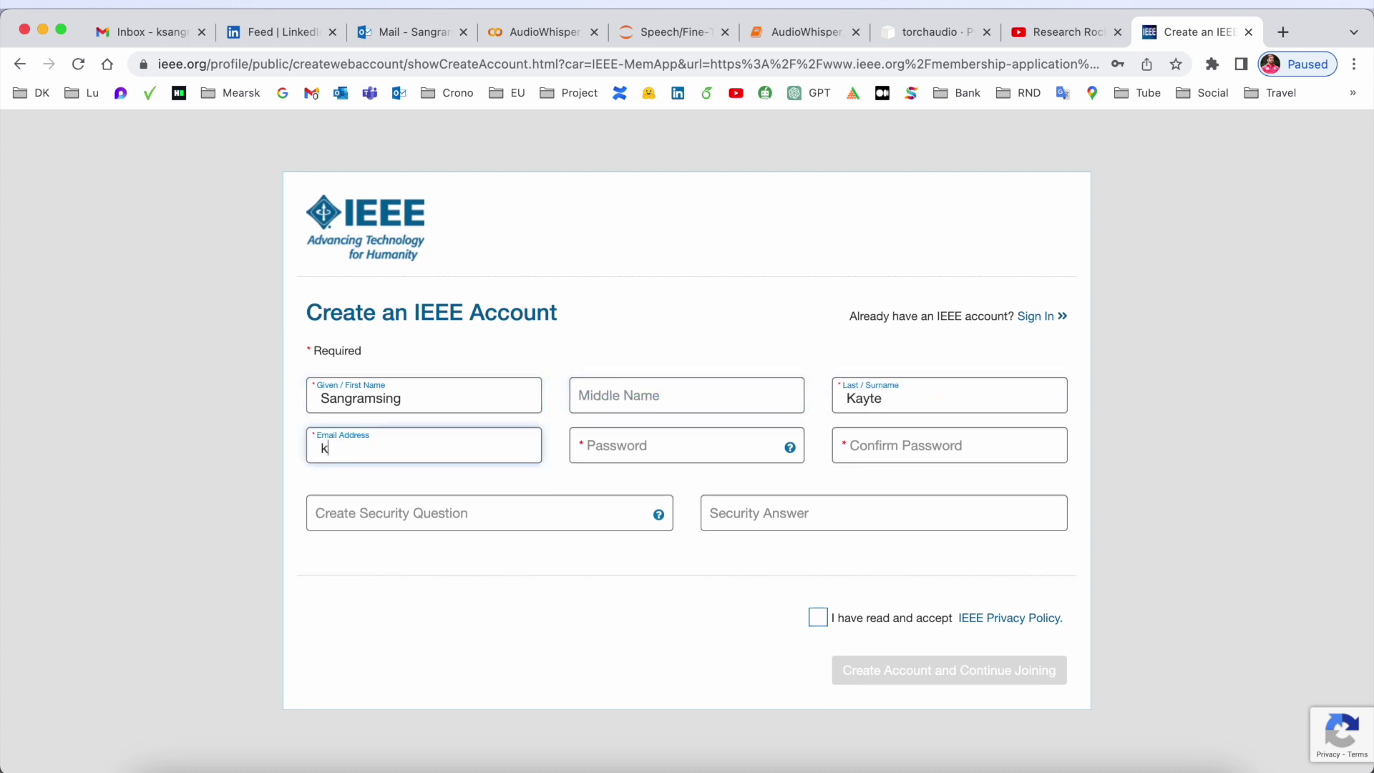
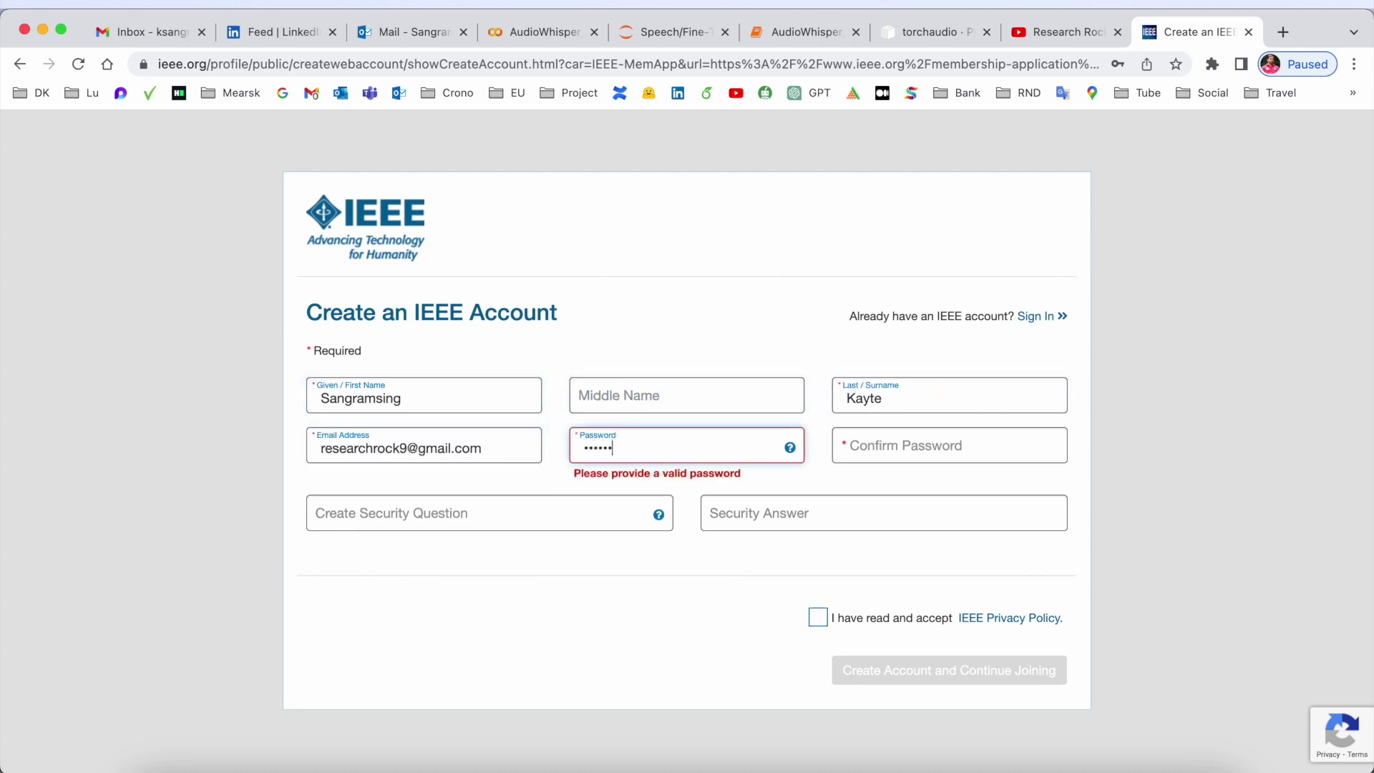
Fill in the e-mail and matching passwords, accept the Privacy Policy and create the account.
{"action": "key", "text": "Tab"}
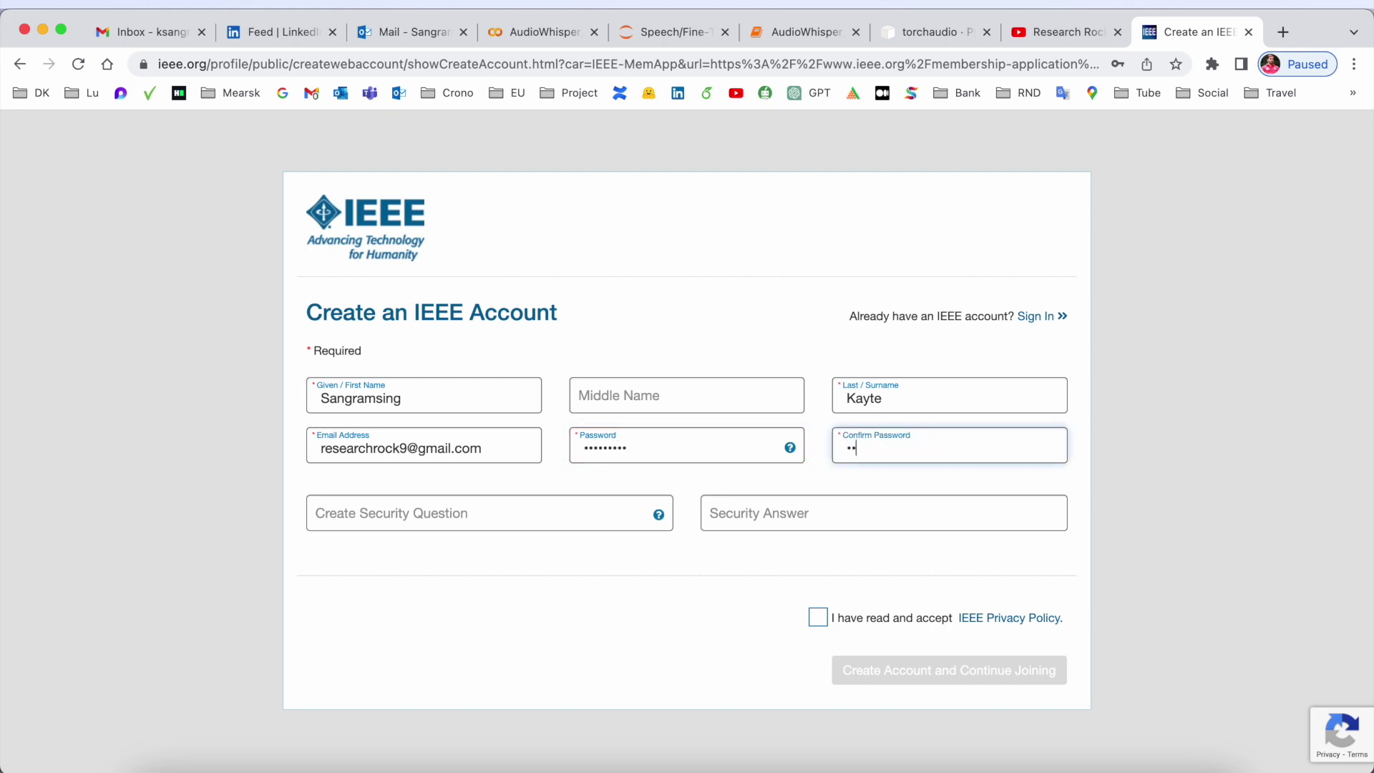
{"action": "left_click", "coordinate": [577, 534]}
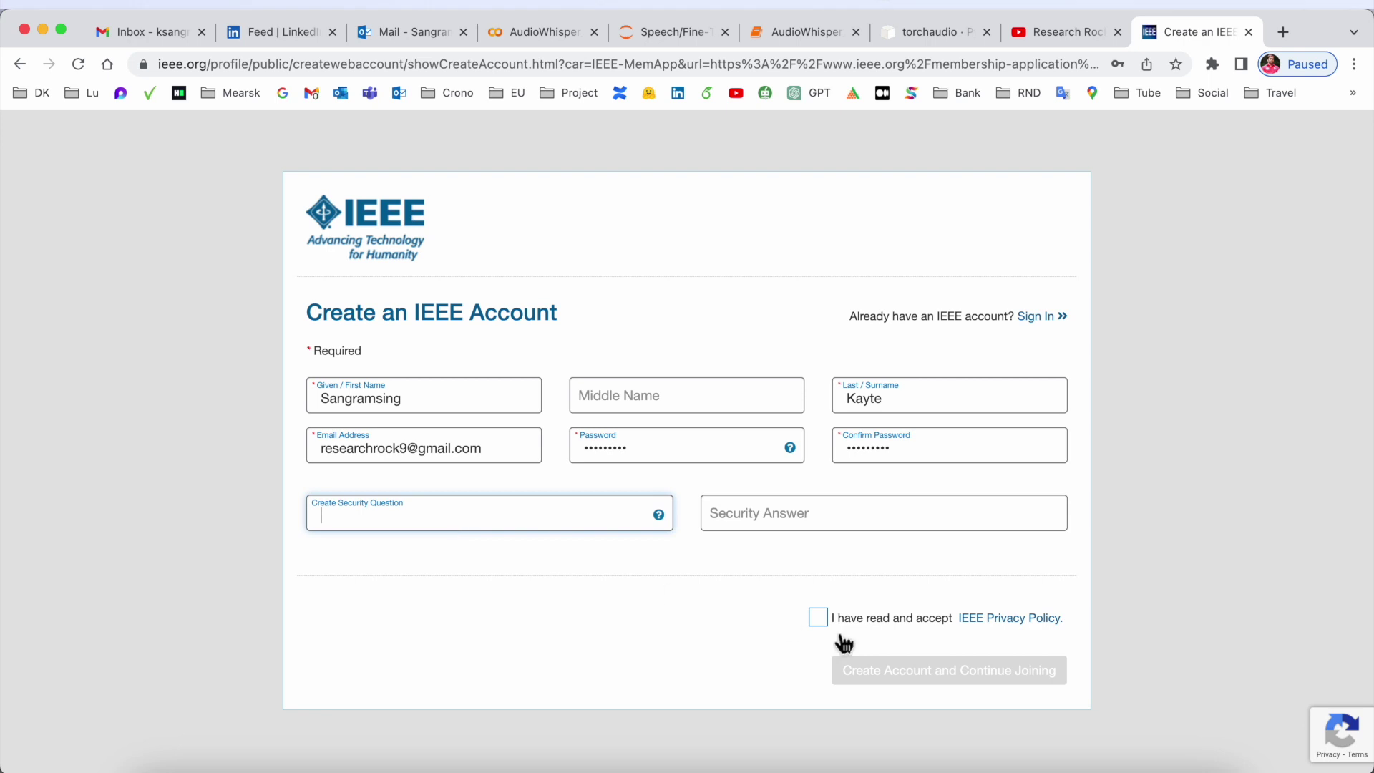
{"action": "left_click", "coordinate": [820, 618]}
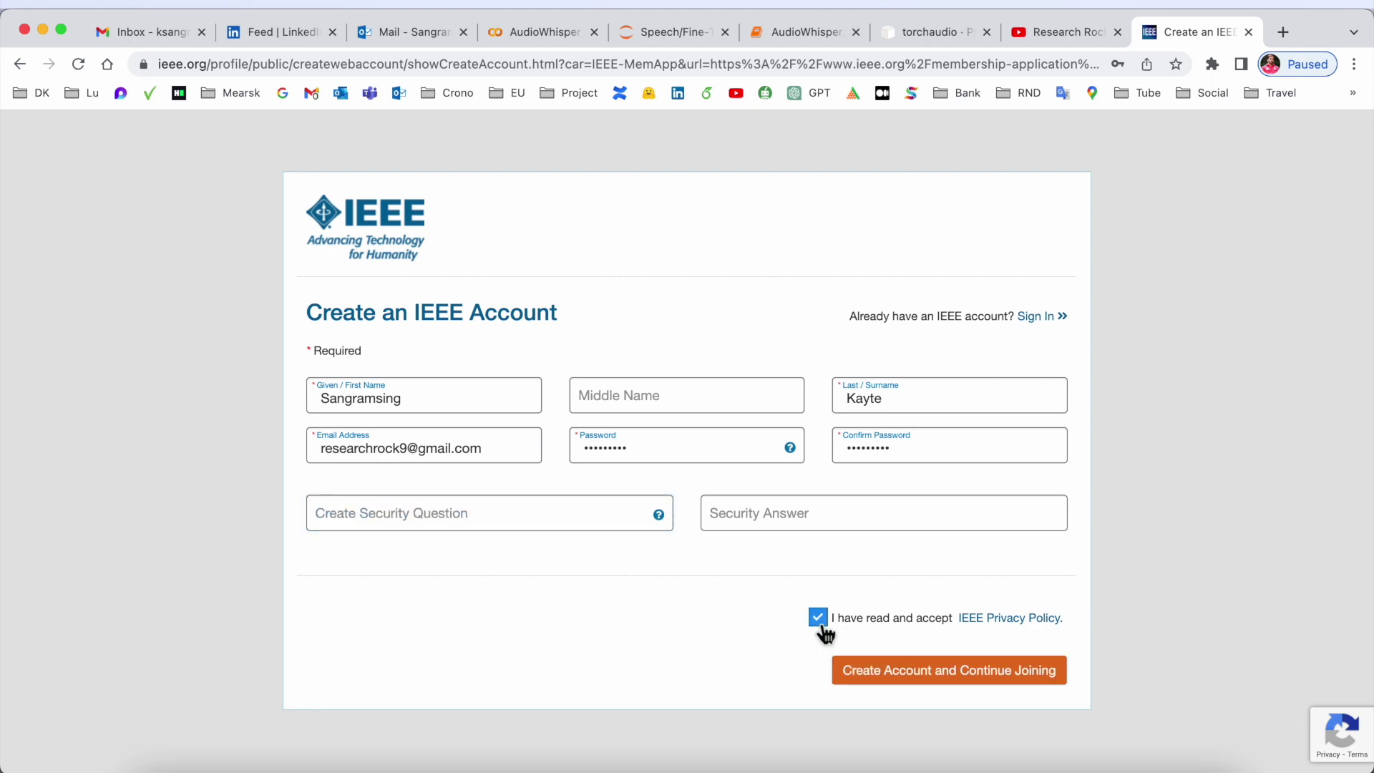
{"action": "left_click", "coordinate": [942, 672]}
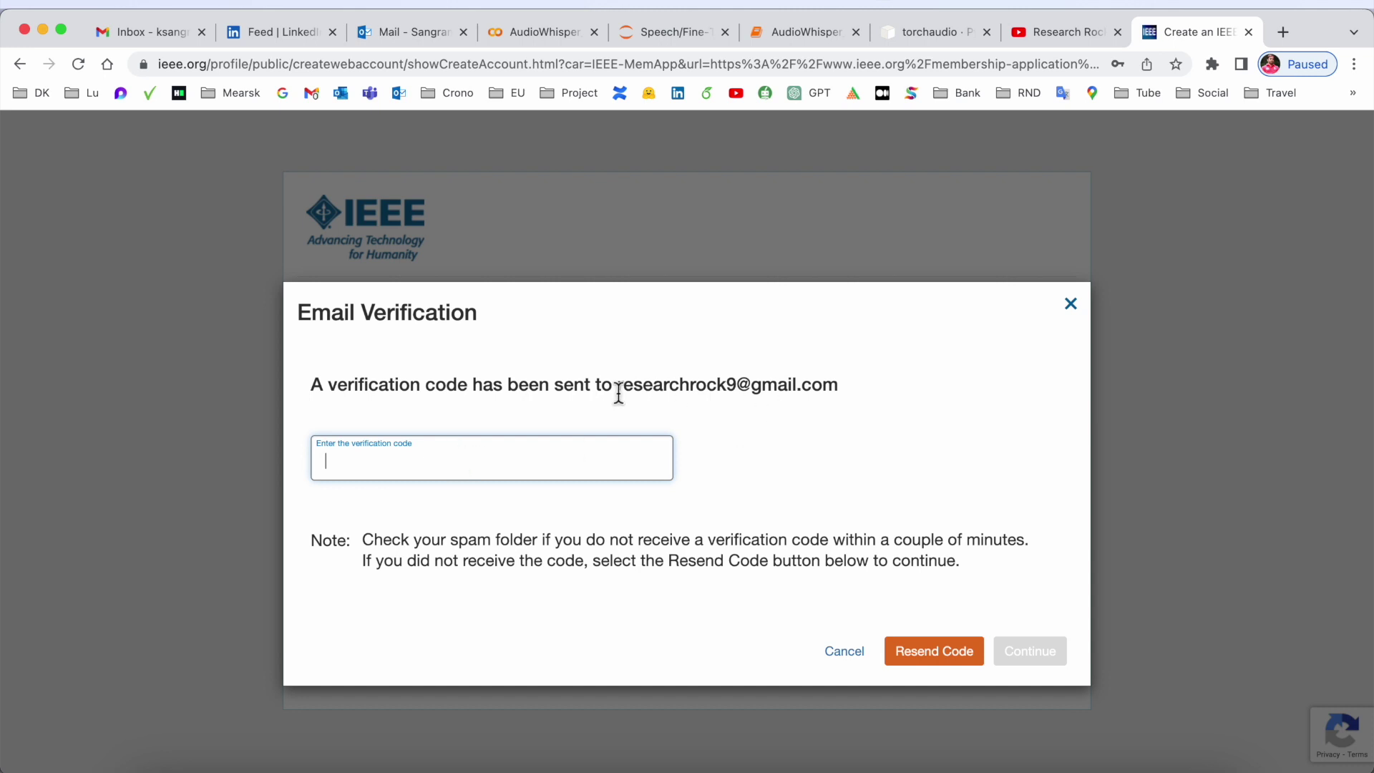
{"action": "left_click_drag", "start_coordinate": [626, 390], "coordinate": [876, 386]}
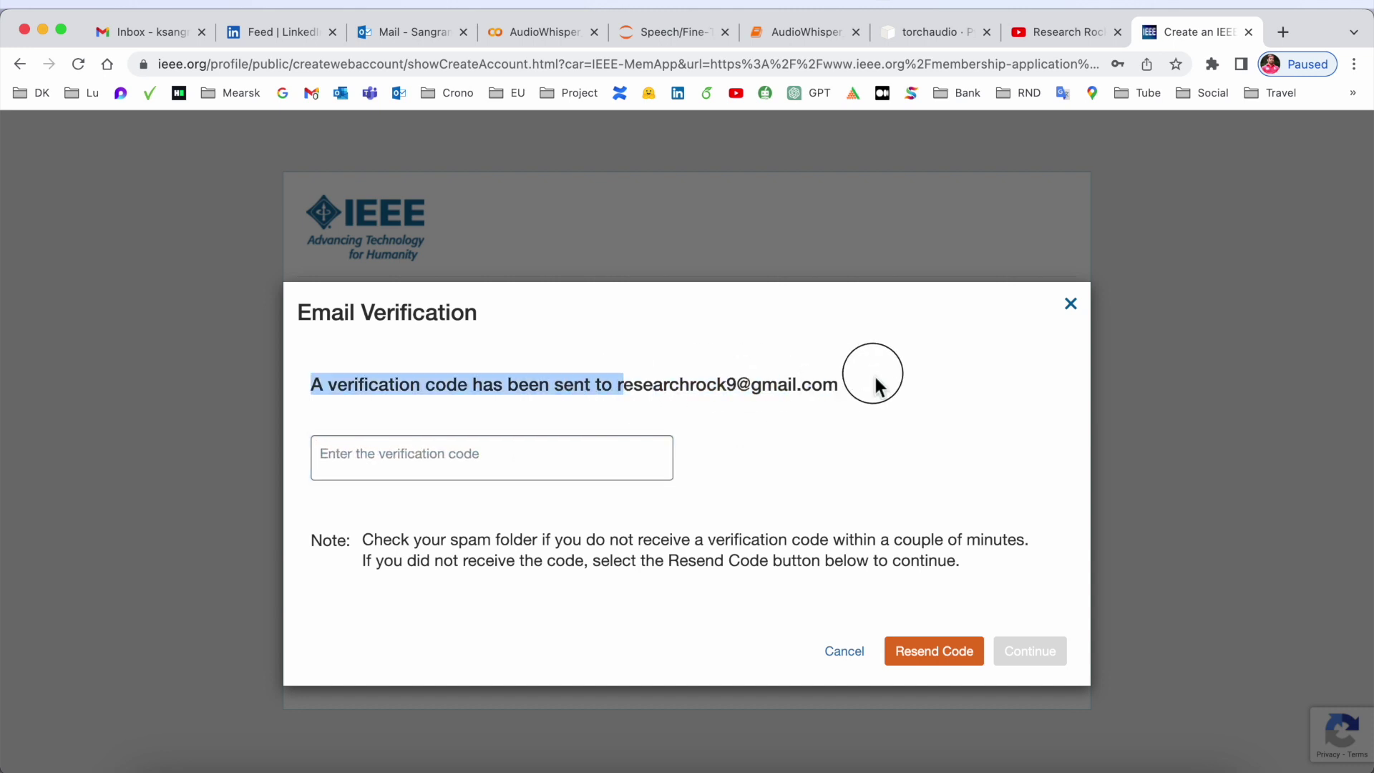
{"action": "left_click", "coordinate": [860, 418]}
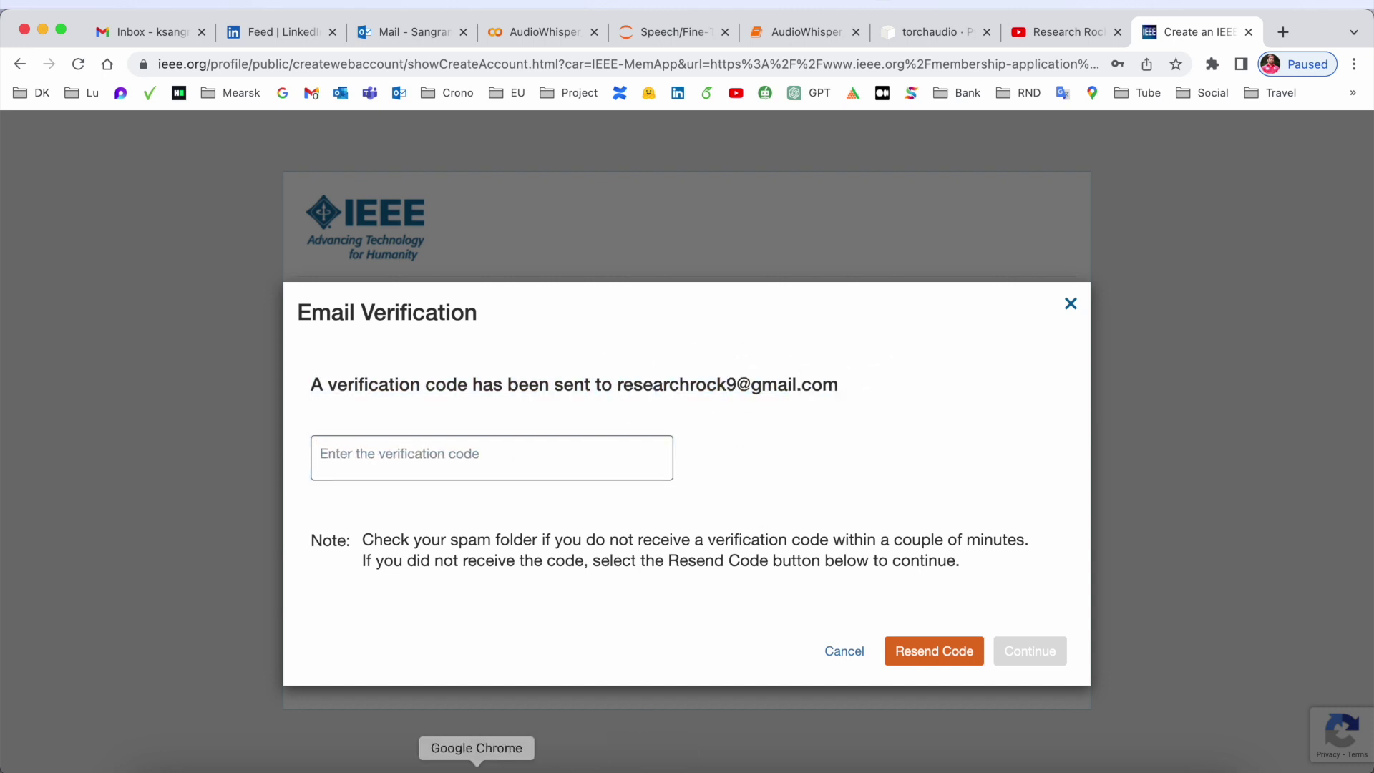
{"action": "left_click", "coordinate": [476, 764]}
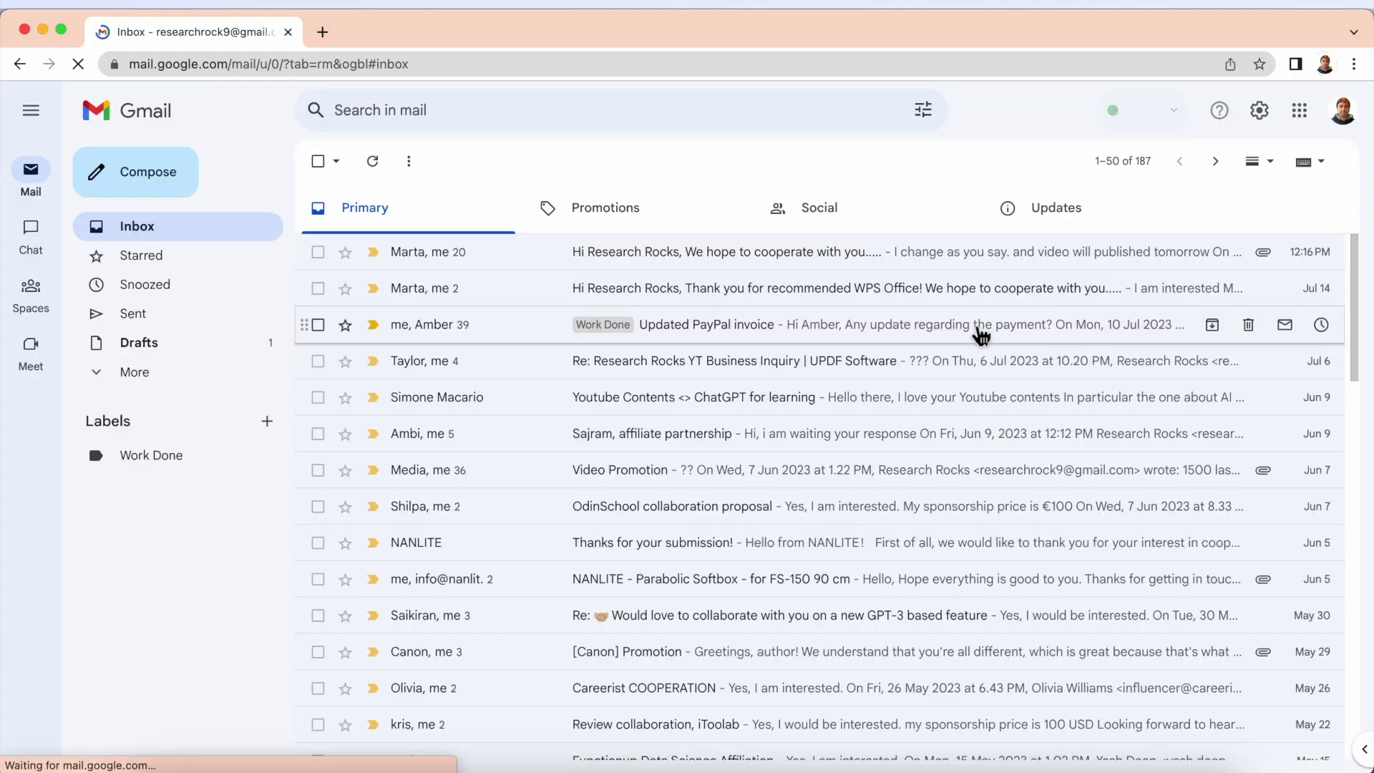
Copy the code from the IEEE Verification Code e-mail under Gmail Updates, then close the mail window.
{"action": "left_click", "coordinate": [1067, 215]}
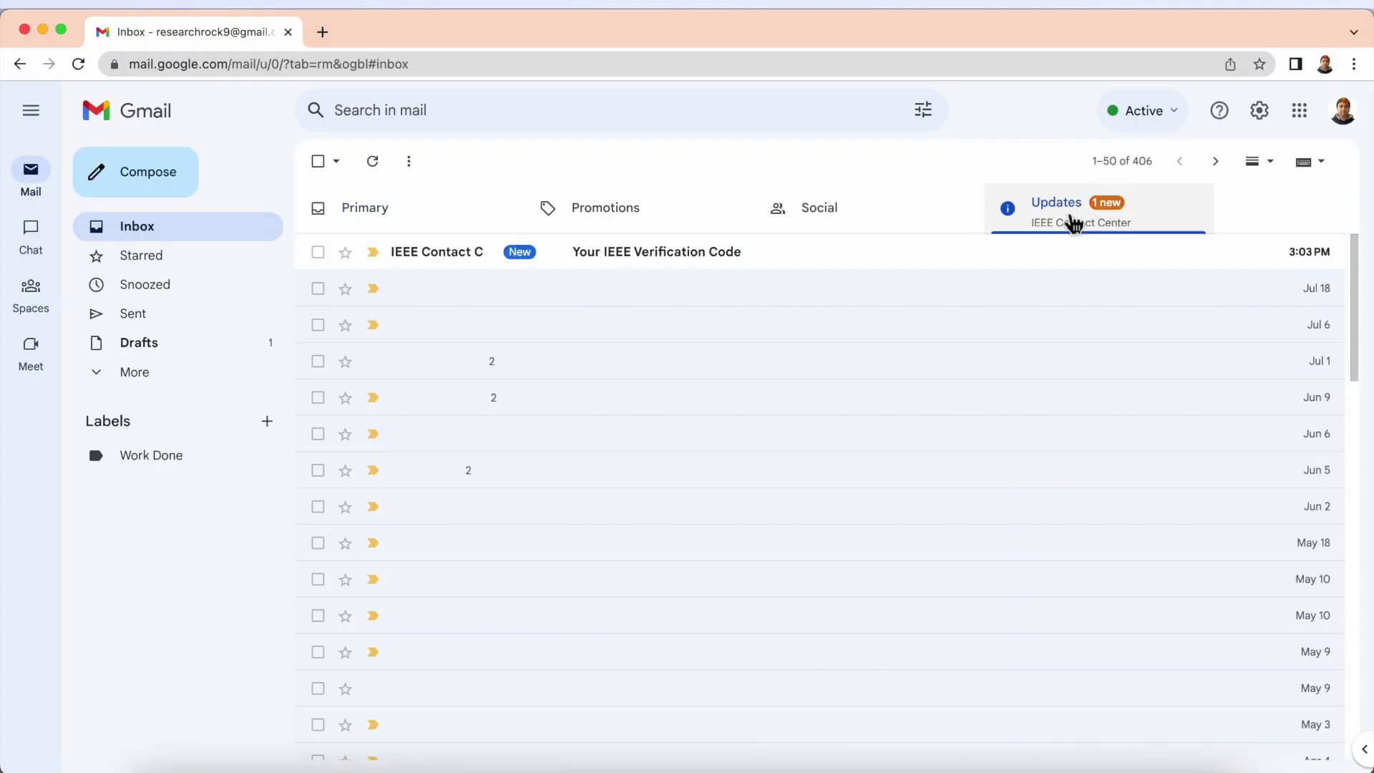
{"action": "left_click", "coordinate": [688, 276]}
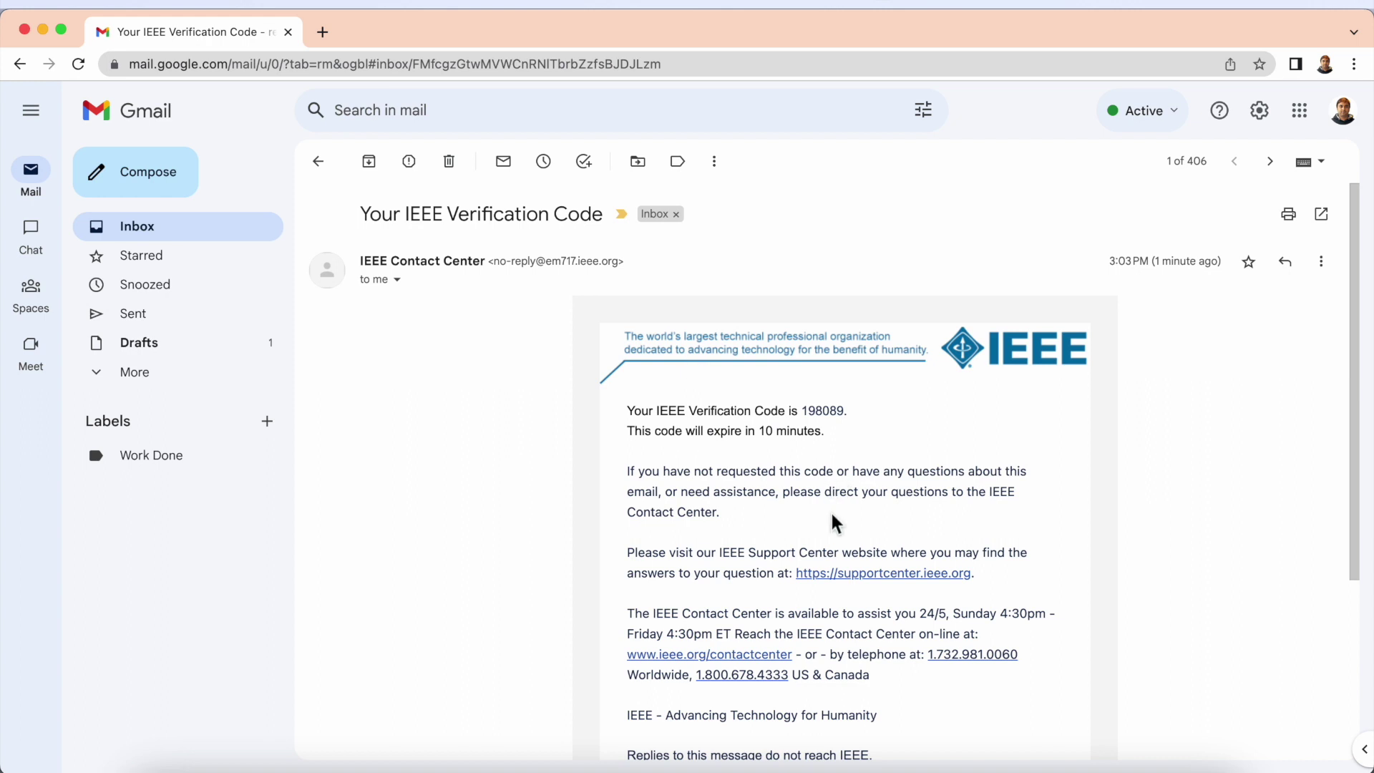
{"action": "double_click", "coordinate": [825, 411]}
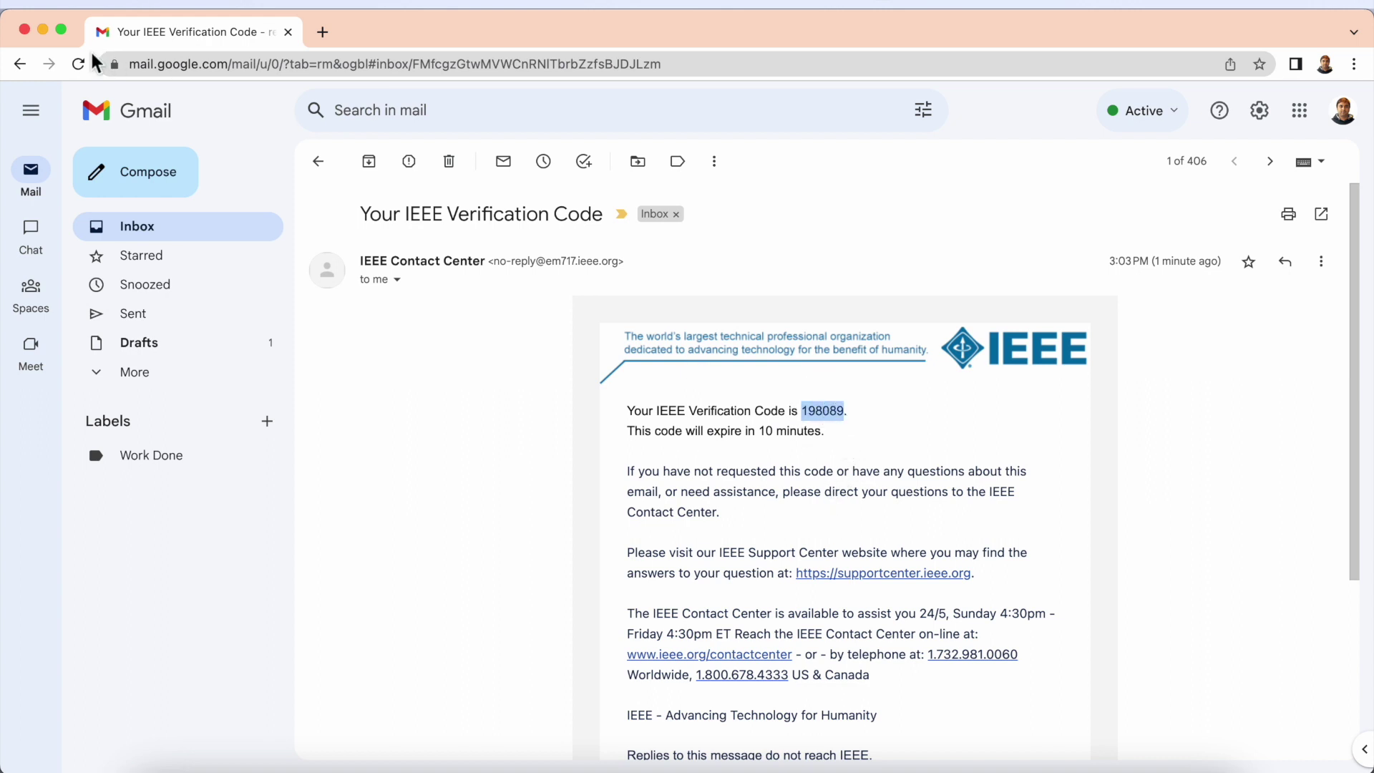
{"action": "left_click", "coordinate": [24, 29]}
Paste the verification code and submit it to create the account.
{"action": "left_click", "coordinate": [540, 448]}
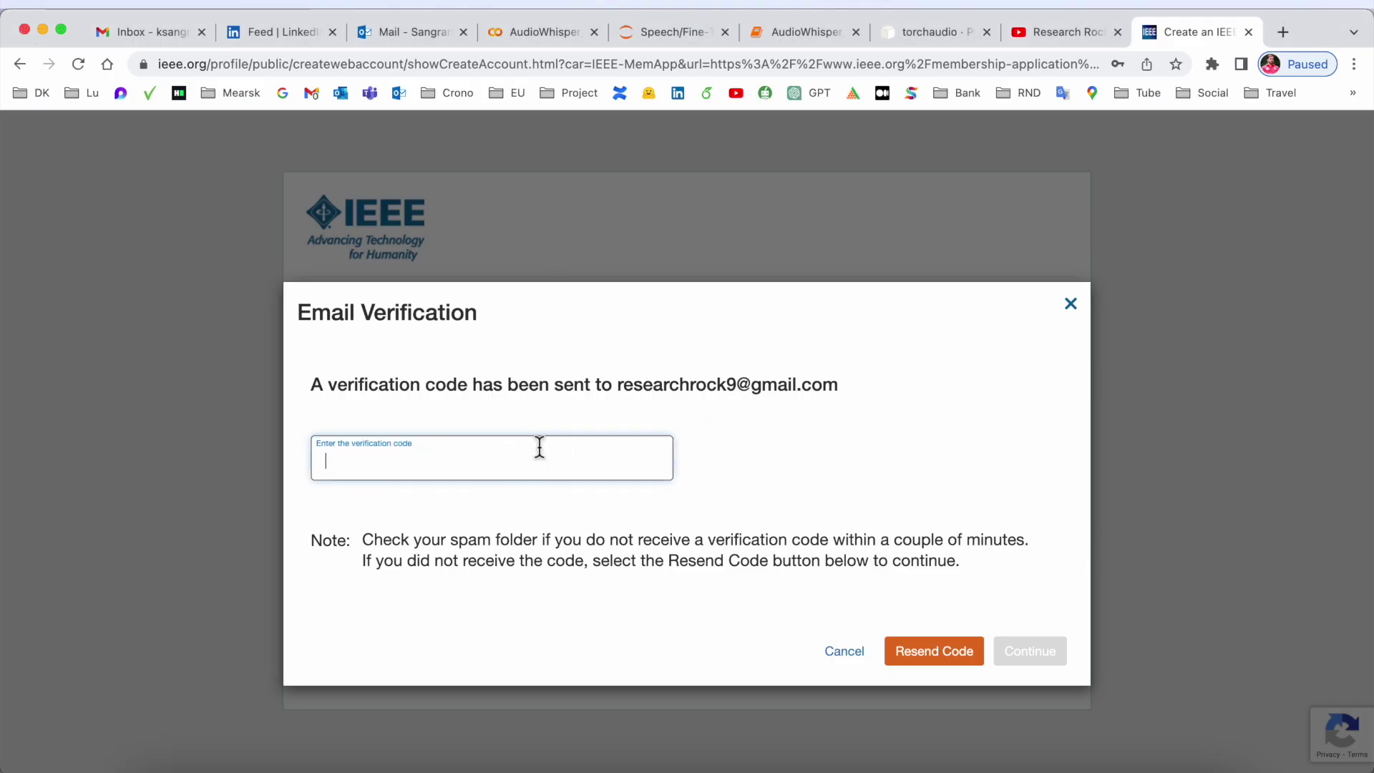
{"action": "left_click", "coordinate": [1031, 653]}
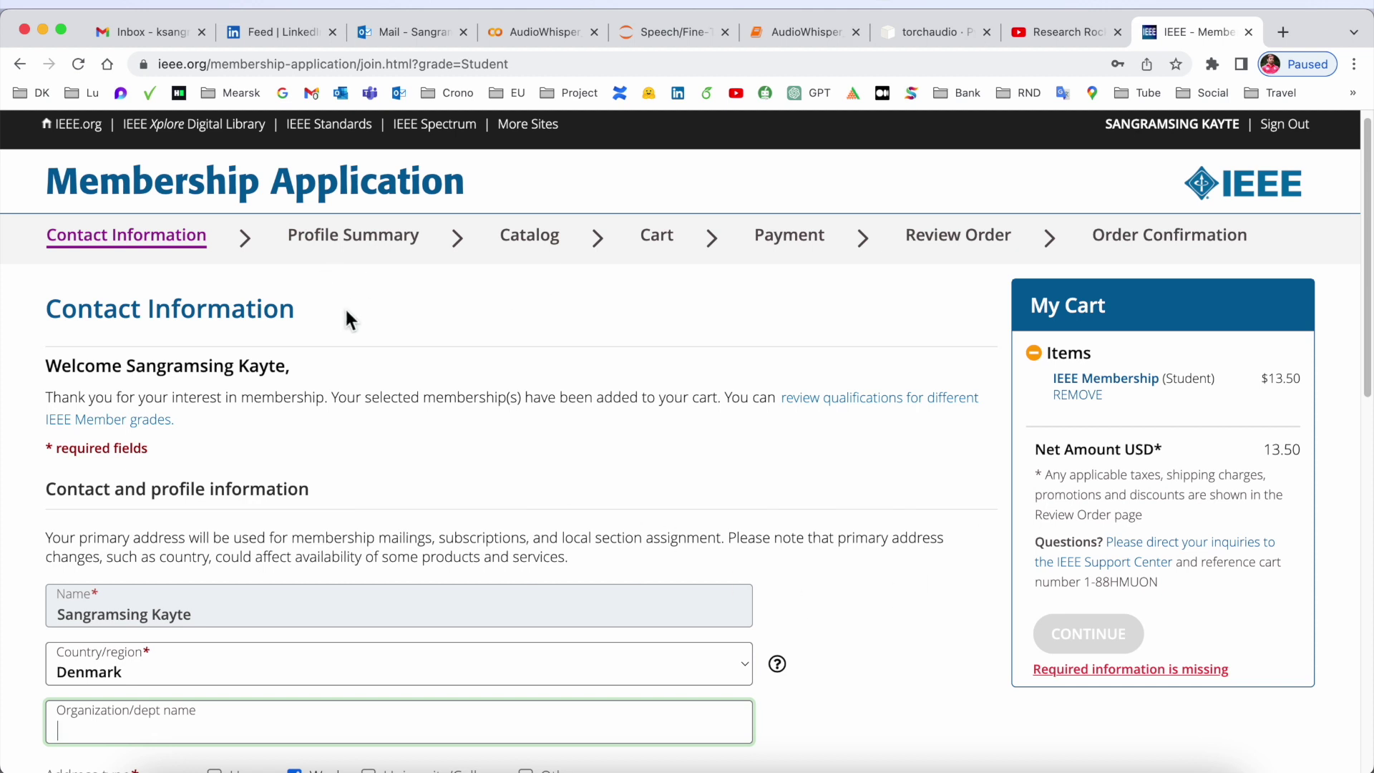
Enter organization 'SDU denmark' and set the address type to Home instead of Work.
{"action": "scroll", "coordinate": [355, 316], "scroll_direction": "down", "scroll_amount": 5}
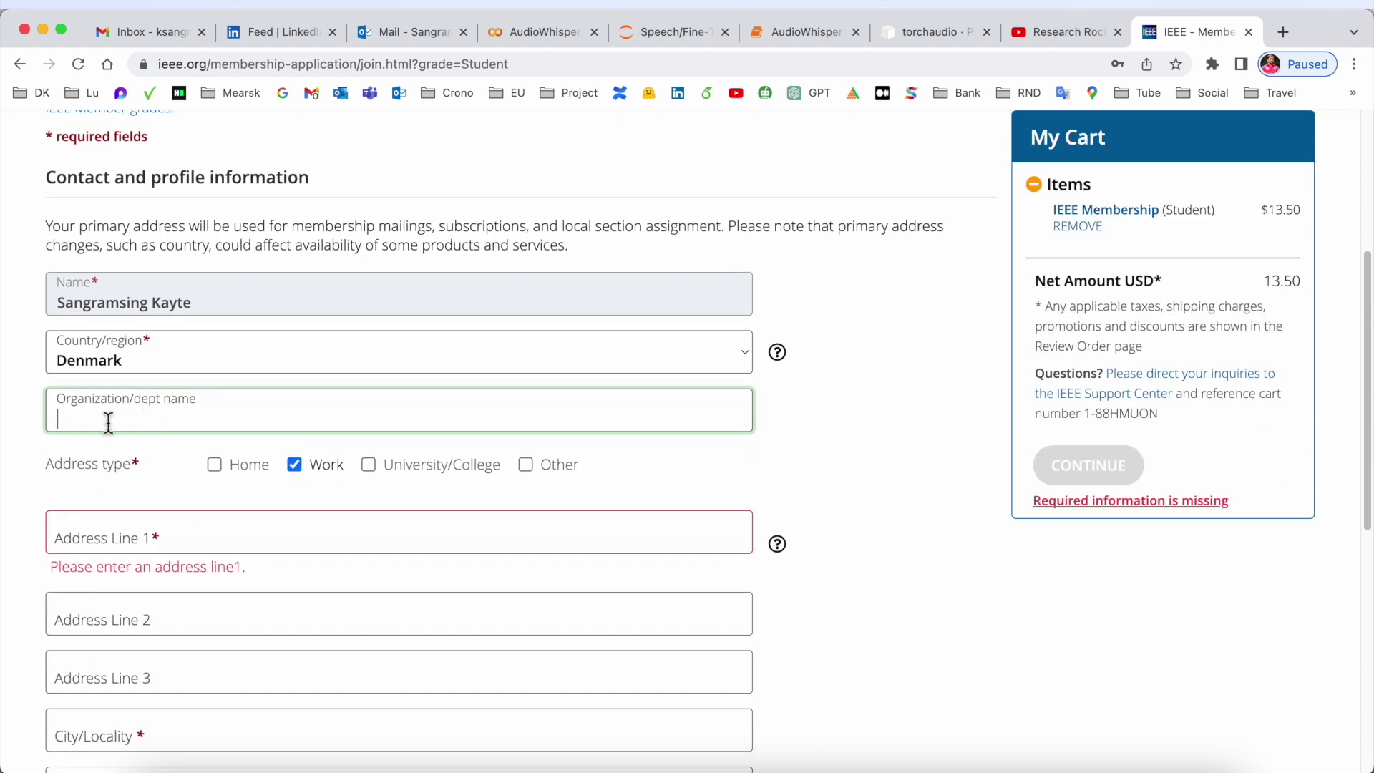
{"action": "type", "text": "SDU denmark"}
{"action": "key", "text": "Tab"}
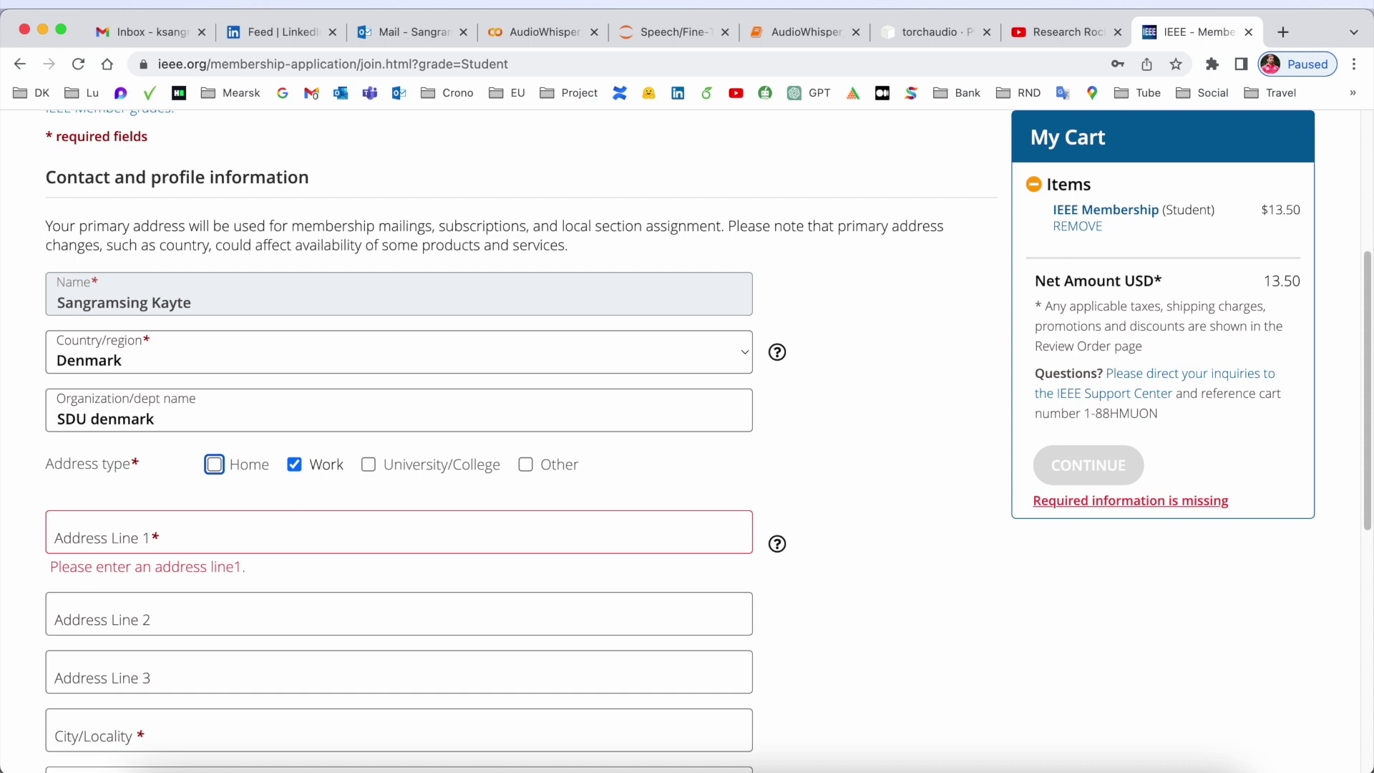
{"action": "left_click", "coordinate": [214, 466]}
{"action": "left_click", "coordinate": [294, 465]}
{"action": "left_click", "coordinate": [188, 532]}
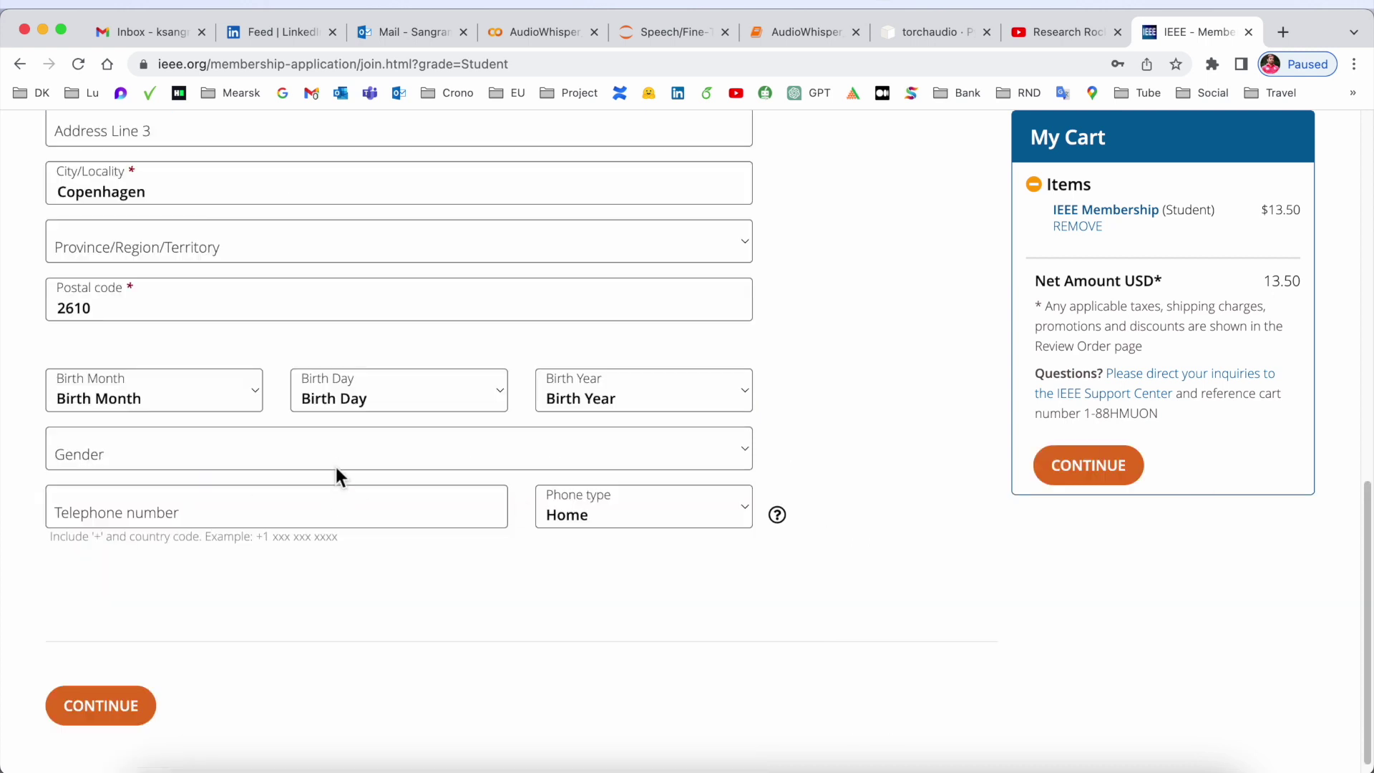
{"action": "left_click", "coordinate": [334, 465]}
{"action": "left_click", "coordinate": [160, 500]}
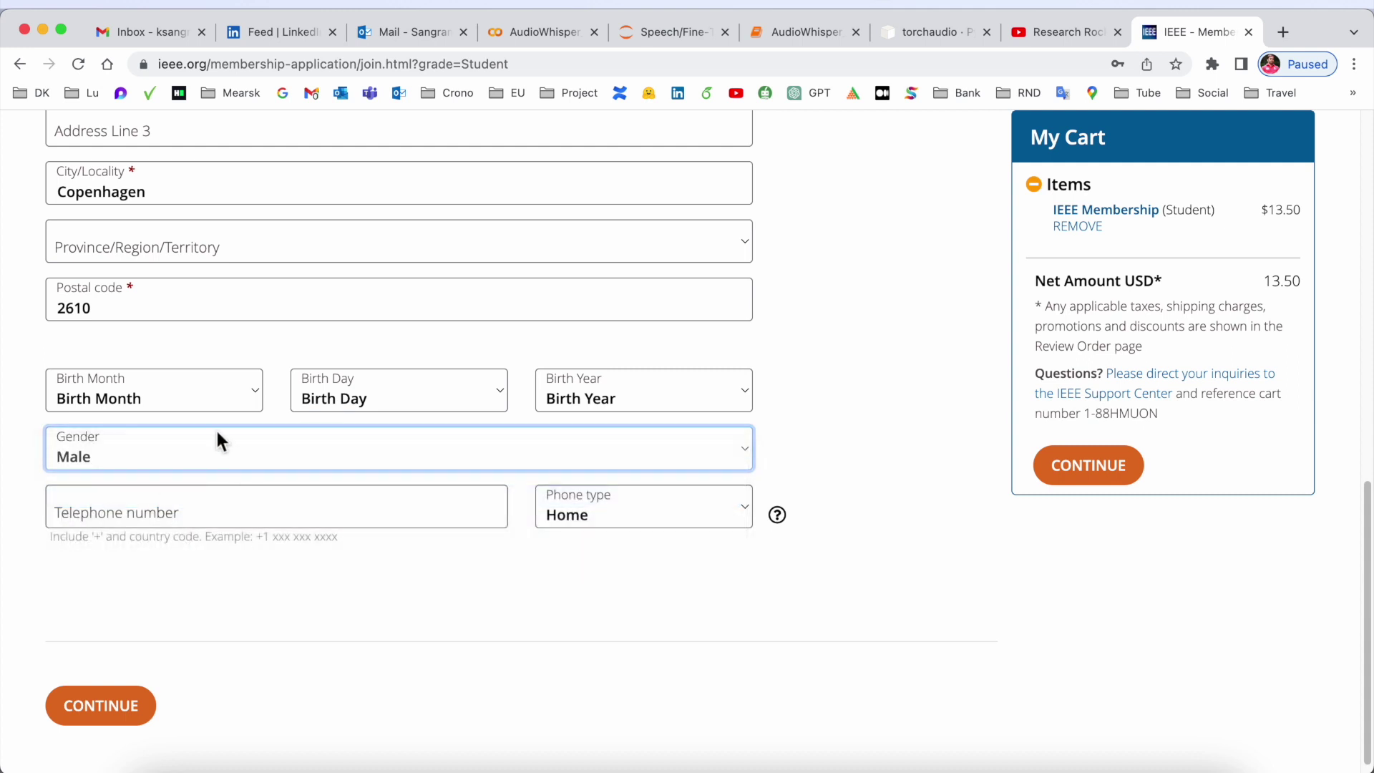
{"action": "left_click", "coordinate": [182, 402]}
{"action": "left_click", "coordinate": [115, 555]}
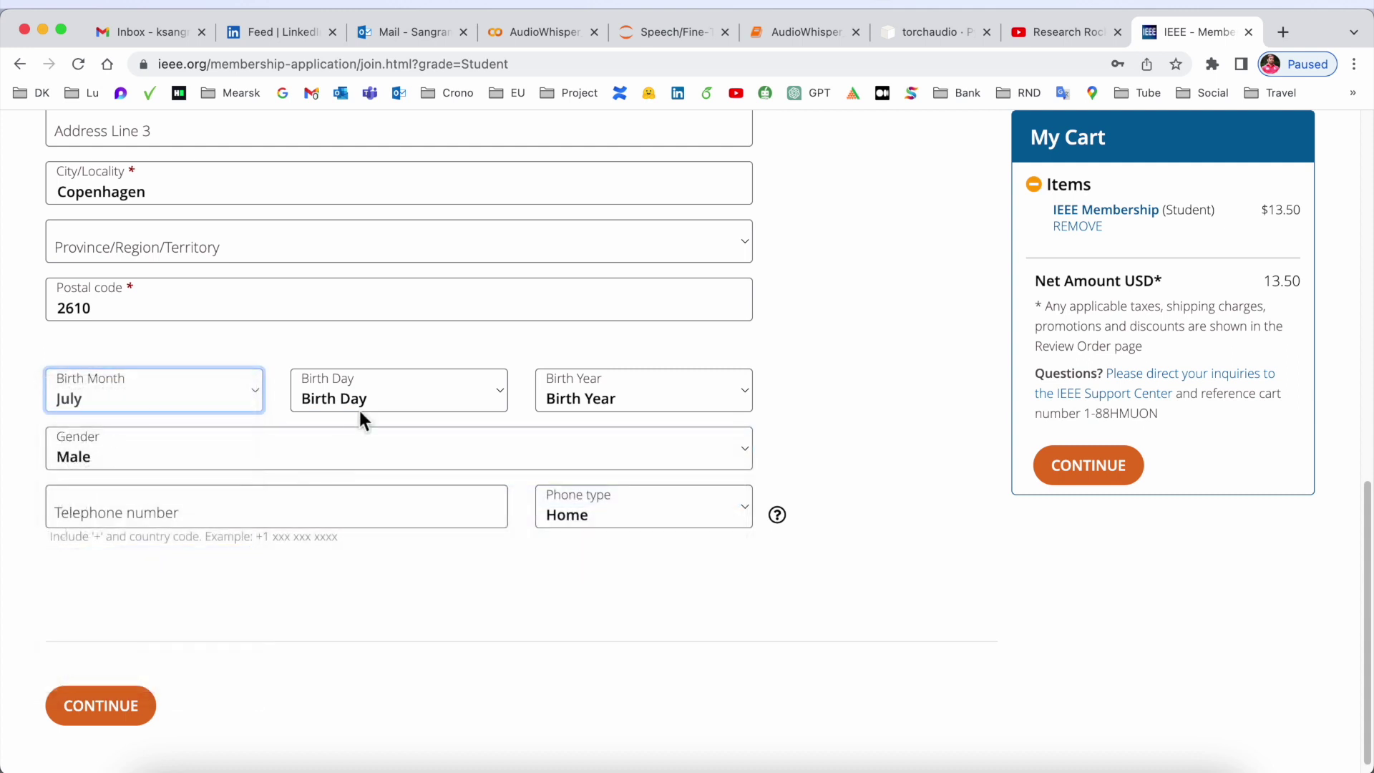
{"action": "left_click", "coordinate": [360, 414]}
{"action": "left_click", "coordinate": [332, 745]}
{"action": "left_click", "coordinate": [645, 398]}
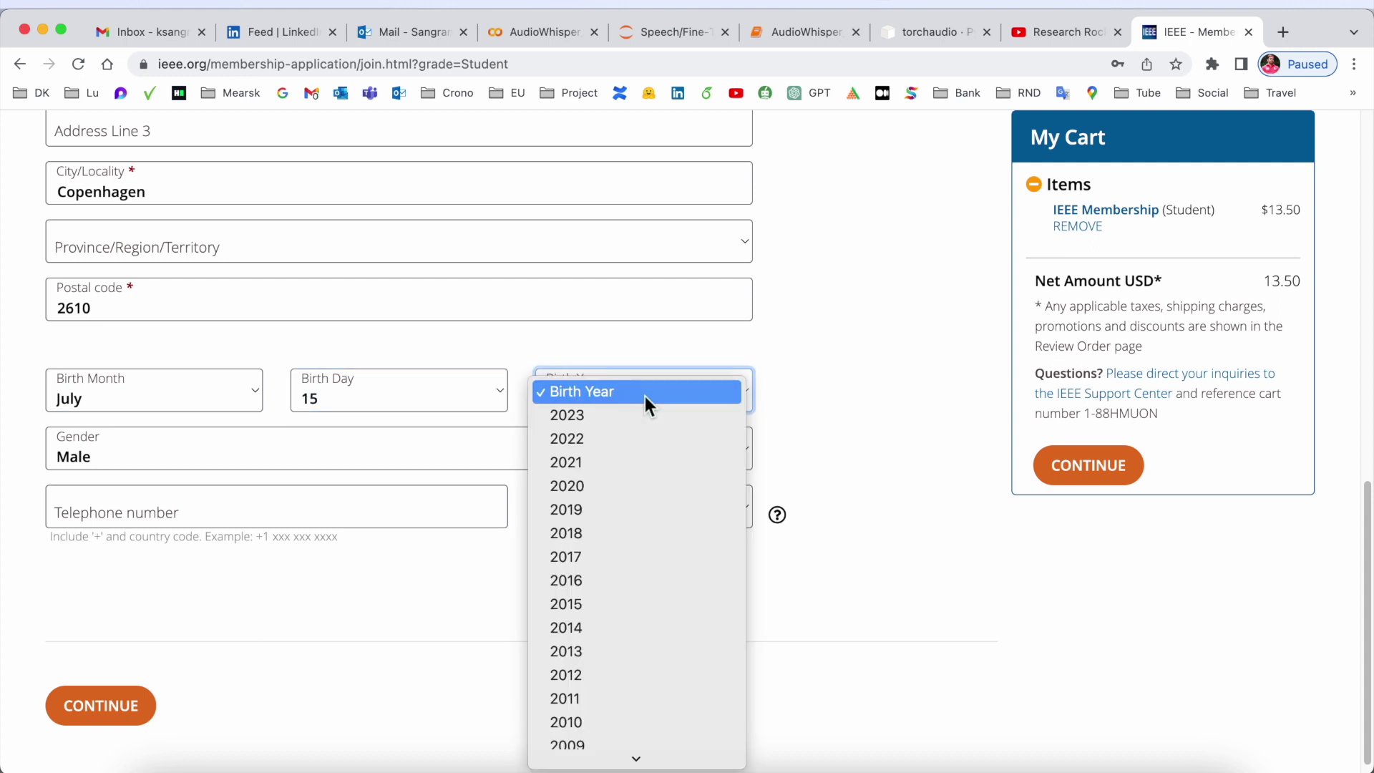
{"action": "scroll", "coordinate": [609, 493], "scroll_direction": "down", "scroll_amount": 20}
{"action": "scroll", "coordinate": [608, 492], "scroll_direction": "up", "scroll_amount": 15}
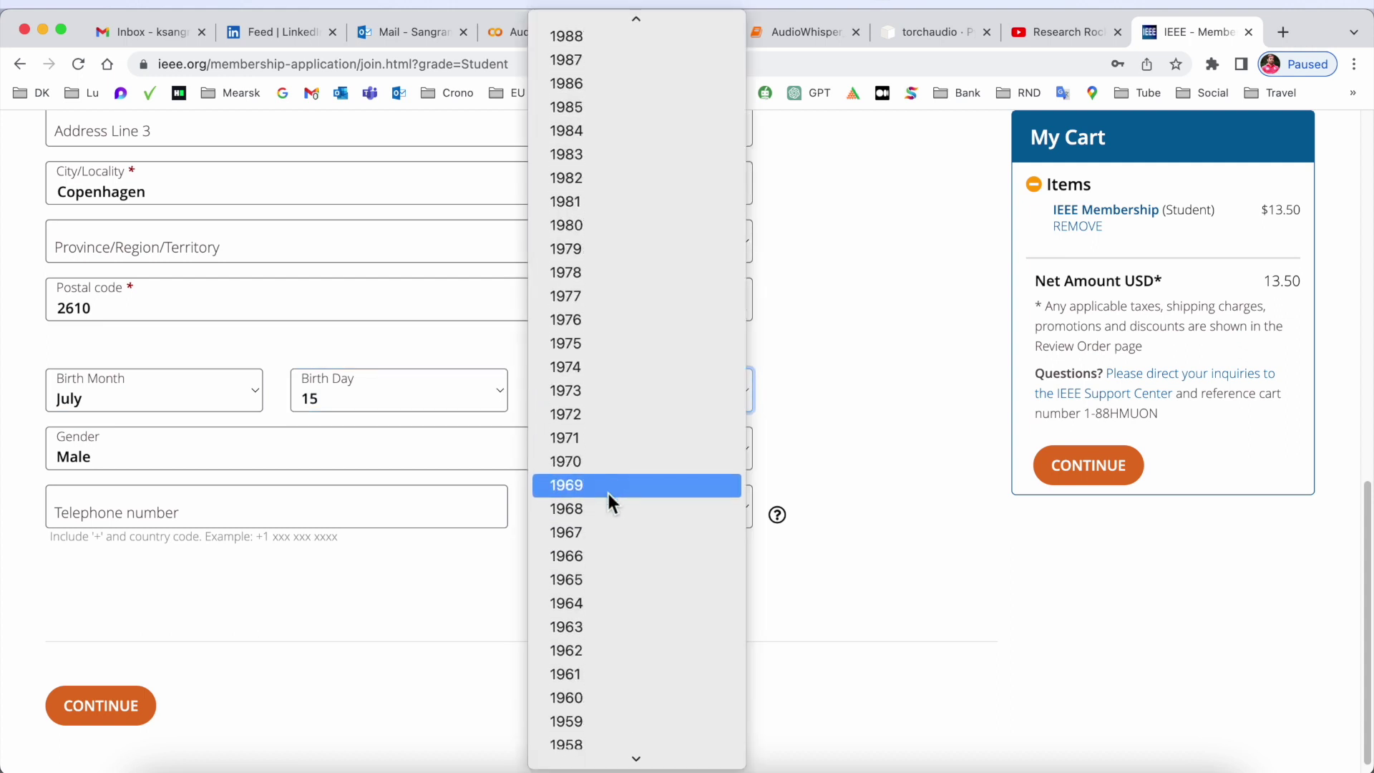
{"action": "left_click", "coordinate": [609, 65]}
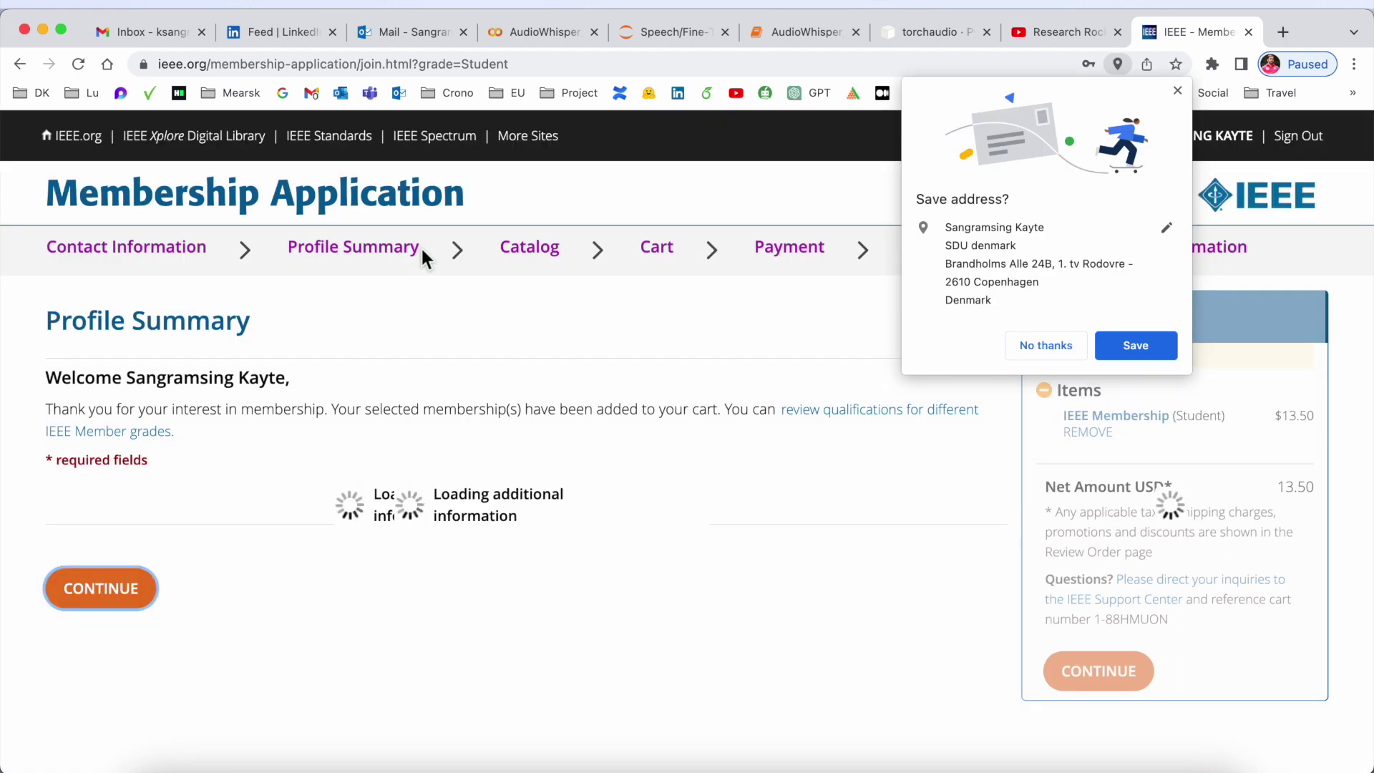
Save the address in the browser and set the school's state to Hovenstaden.
{"action": "left_click", "coordinate": [1136, 345]}
{"action": "scroll", "coordinate": [644, 336], "scroll_direction": "down", "scroll_amount": 3}
{"action": "left_click", "coordinate": [471, 336]}
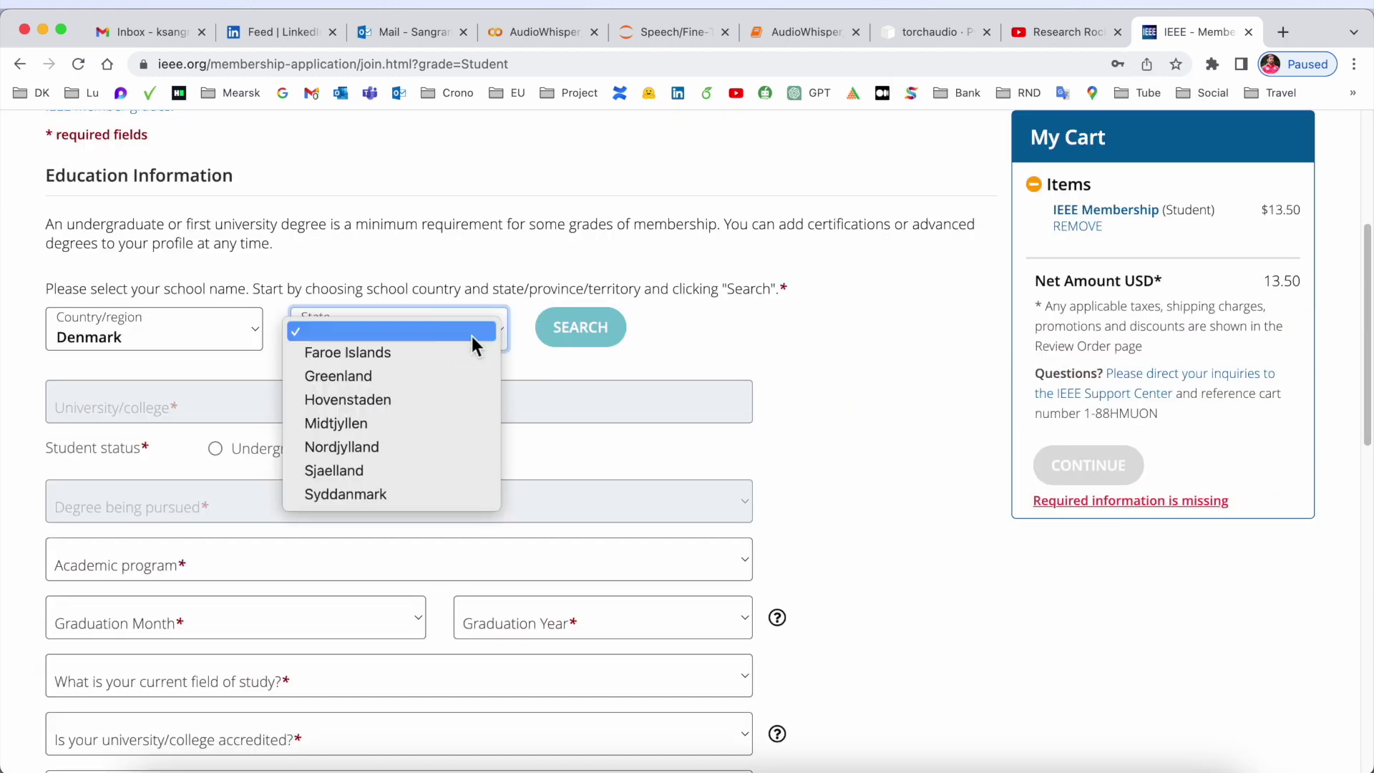
{"action": "left_click", "coordinate": [396, 402]}
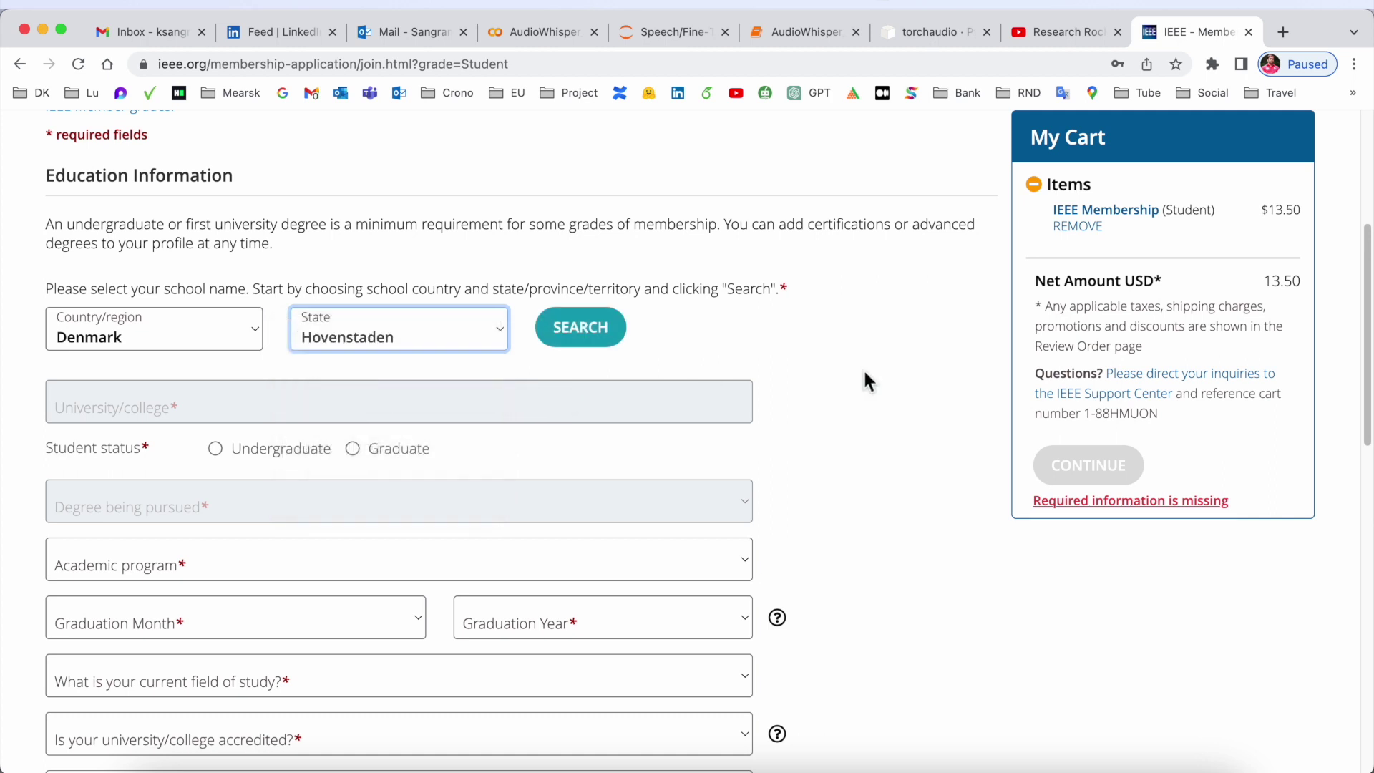
Choose Information Science as academic program with graduation July 2024.
{"action": "scroll", "coordinate": [393, 491], "scroll_direction": "down", "scroll_amount": 4}
{"action": "left_click", "coordinate": [344, 297]}
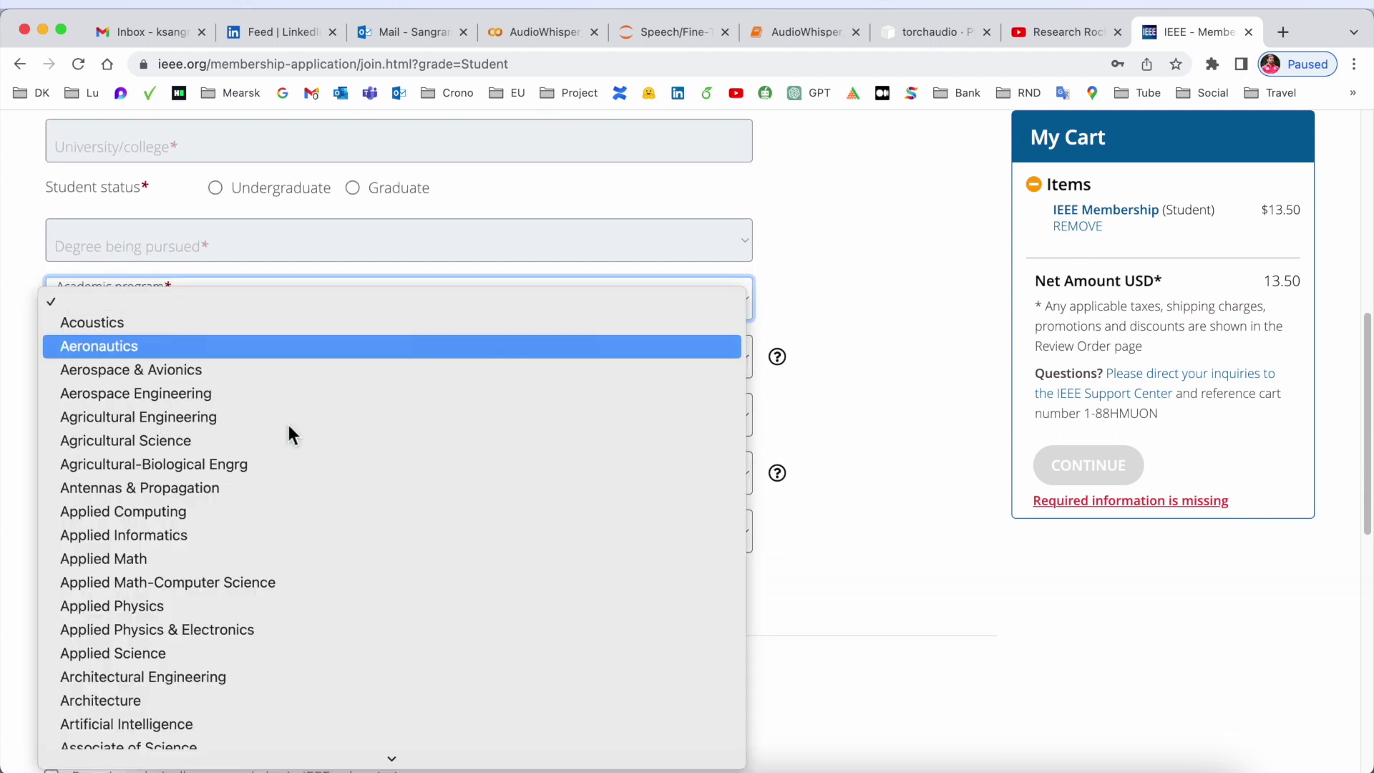
{"action": "scroll", "coordinate": [286, 429], "scroll_direction": "down", "scroll_amount": 20}
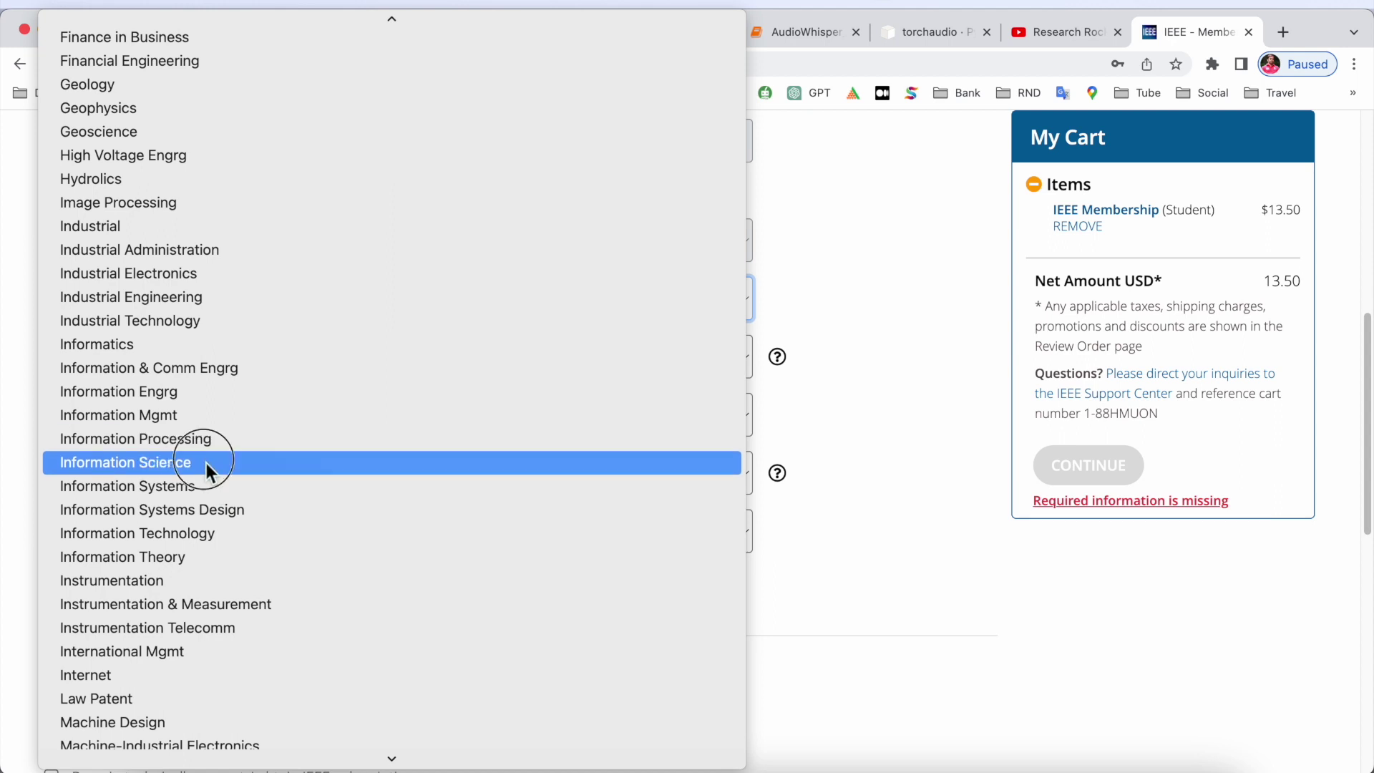
{"action": "left_click", "coordinate": [206, 462]}
{"action": "key", "text": "Tab"}
{"action": "key", "text": "space"}
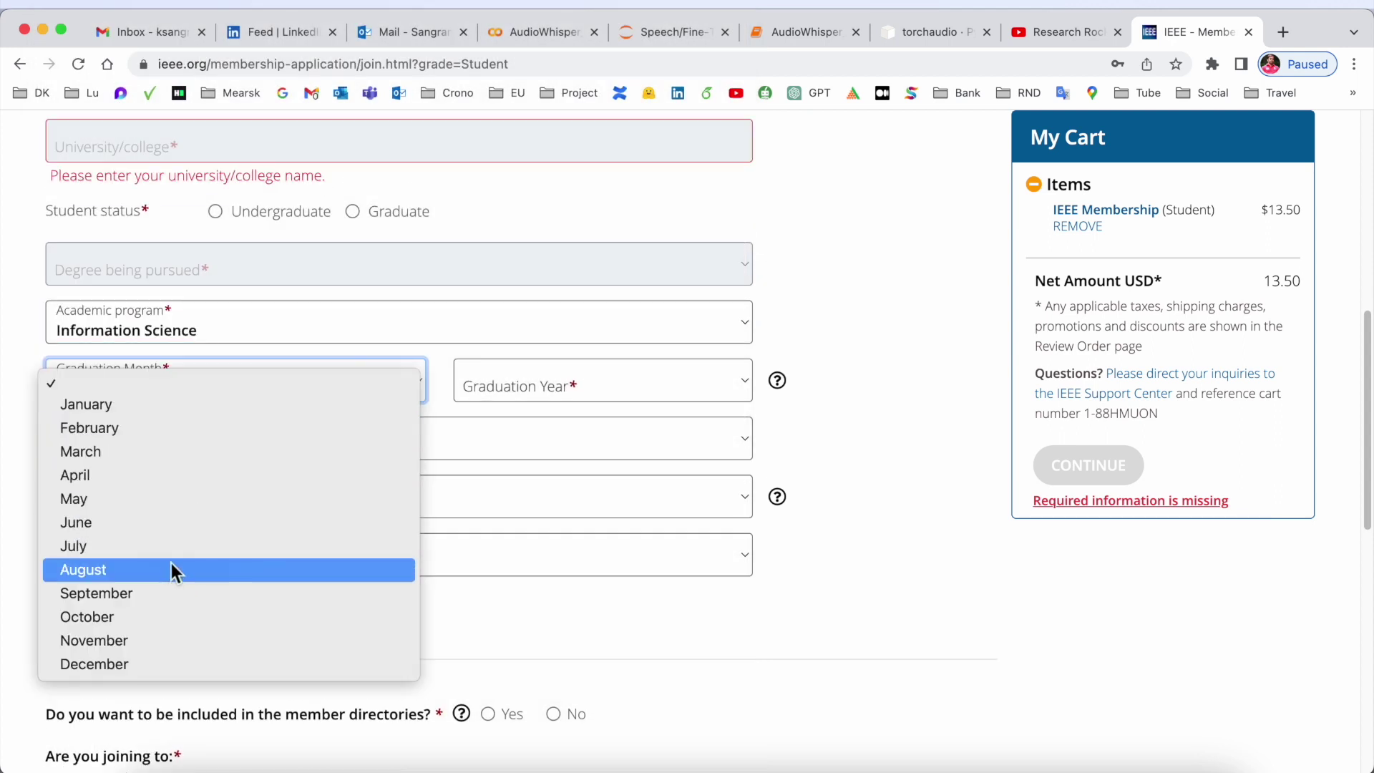
{"action": "left_click", "coordinate": [172, 546]}
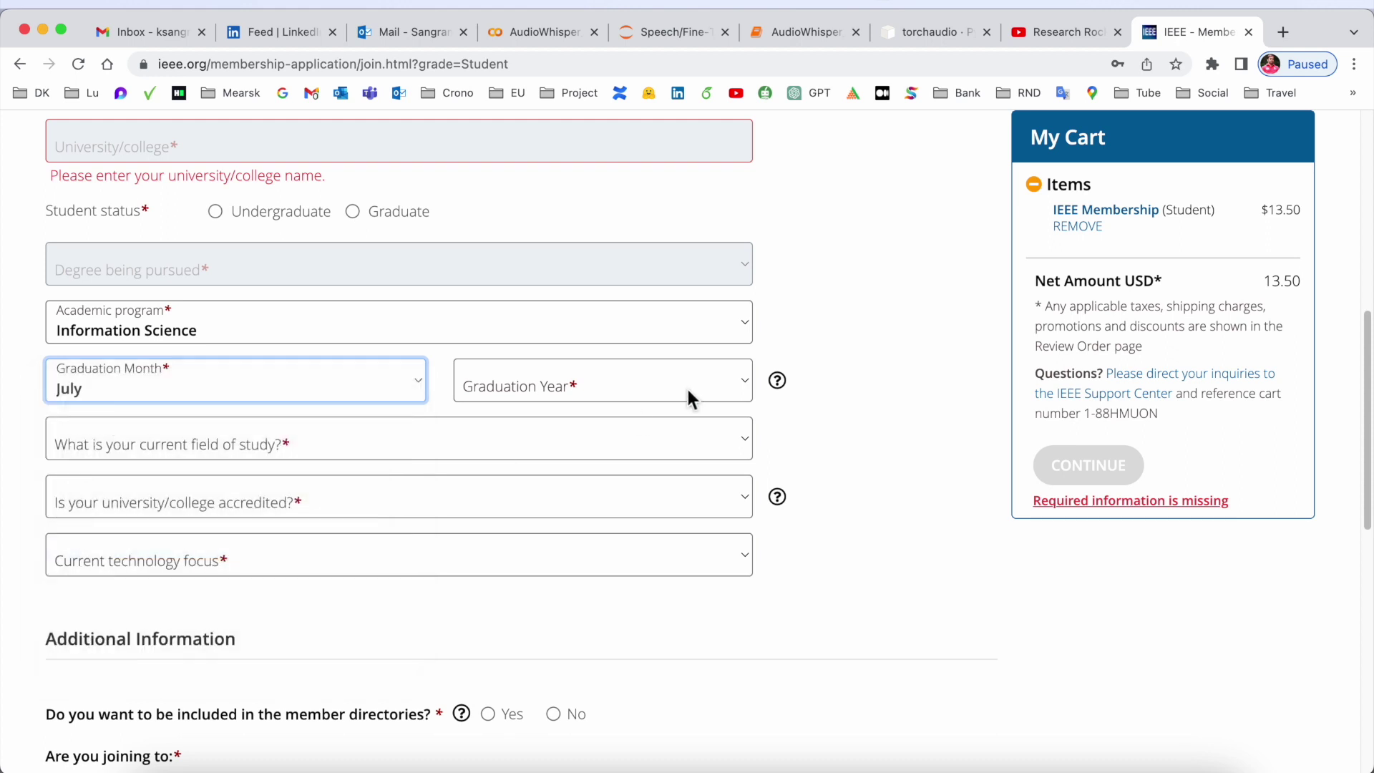
{"action": "left_click", "coordinate": [593, 387]}
{"action": "left_click", "coordinate": [541, 427]}
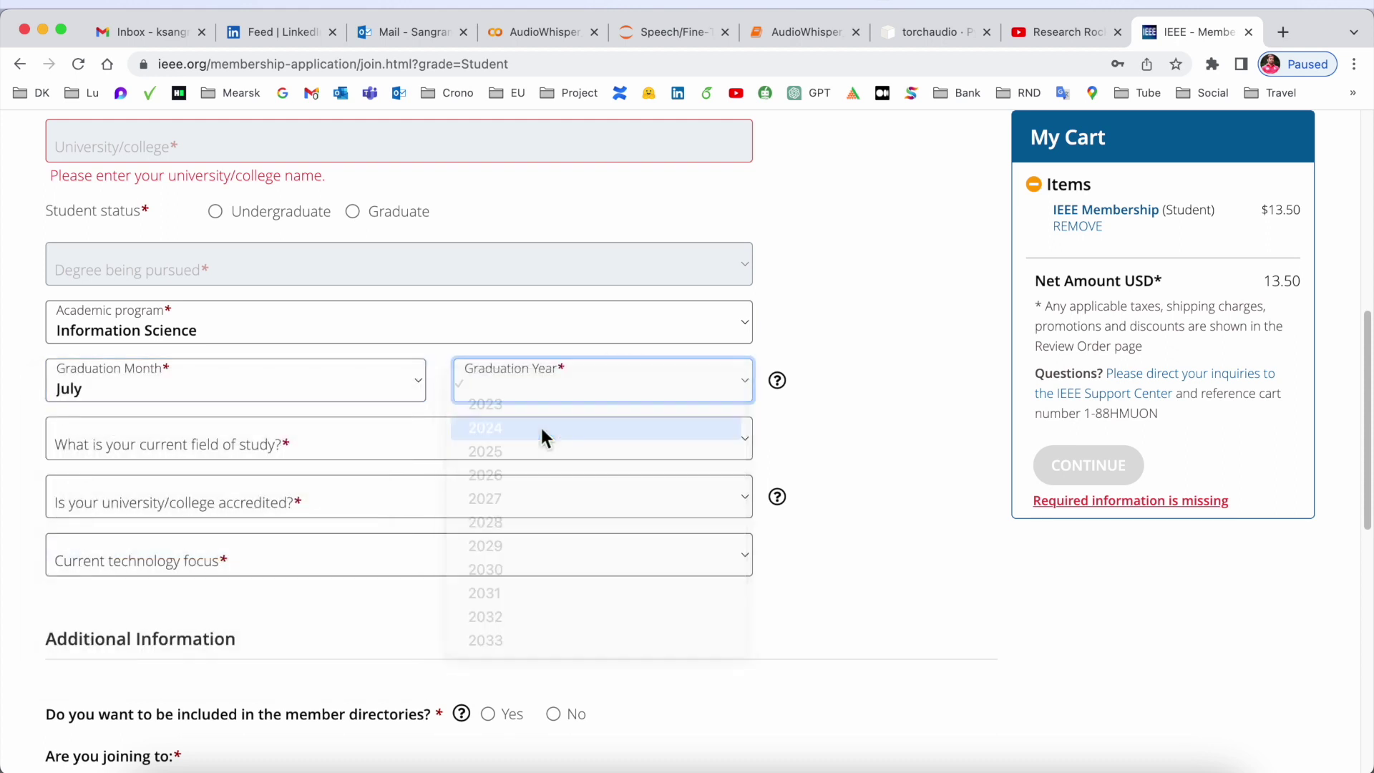
Set field to Computer Sciences and Information Technologies, accredited Yes, focus Signal Processing and Analysis.
{"action": "left_click", "coordinate": [153, 455]}
{"action": "left_click", "coordinate": [624, 351]}
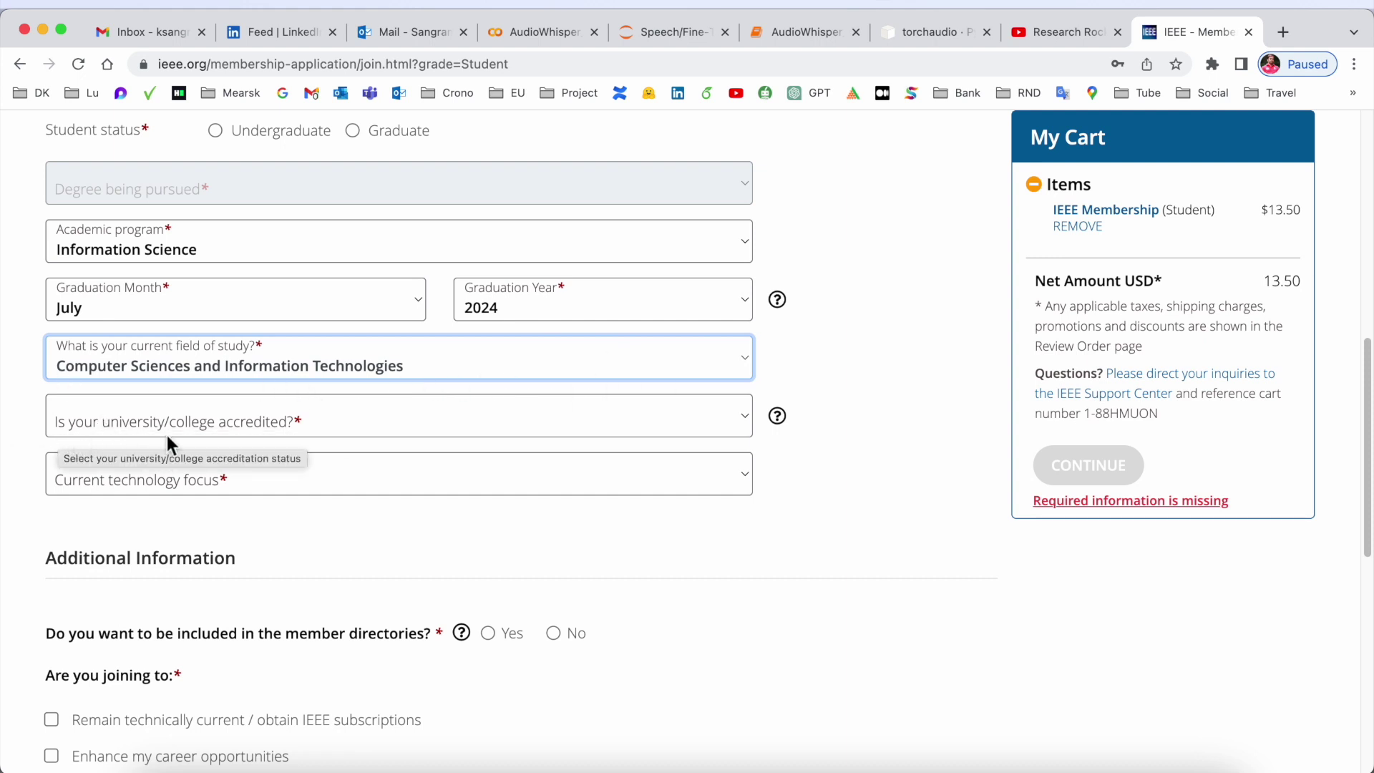
{"action": "left_click", "coordinate": [360, 423]}
{"action": "left_click", "coordinate": [303, 440]}
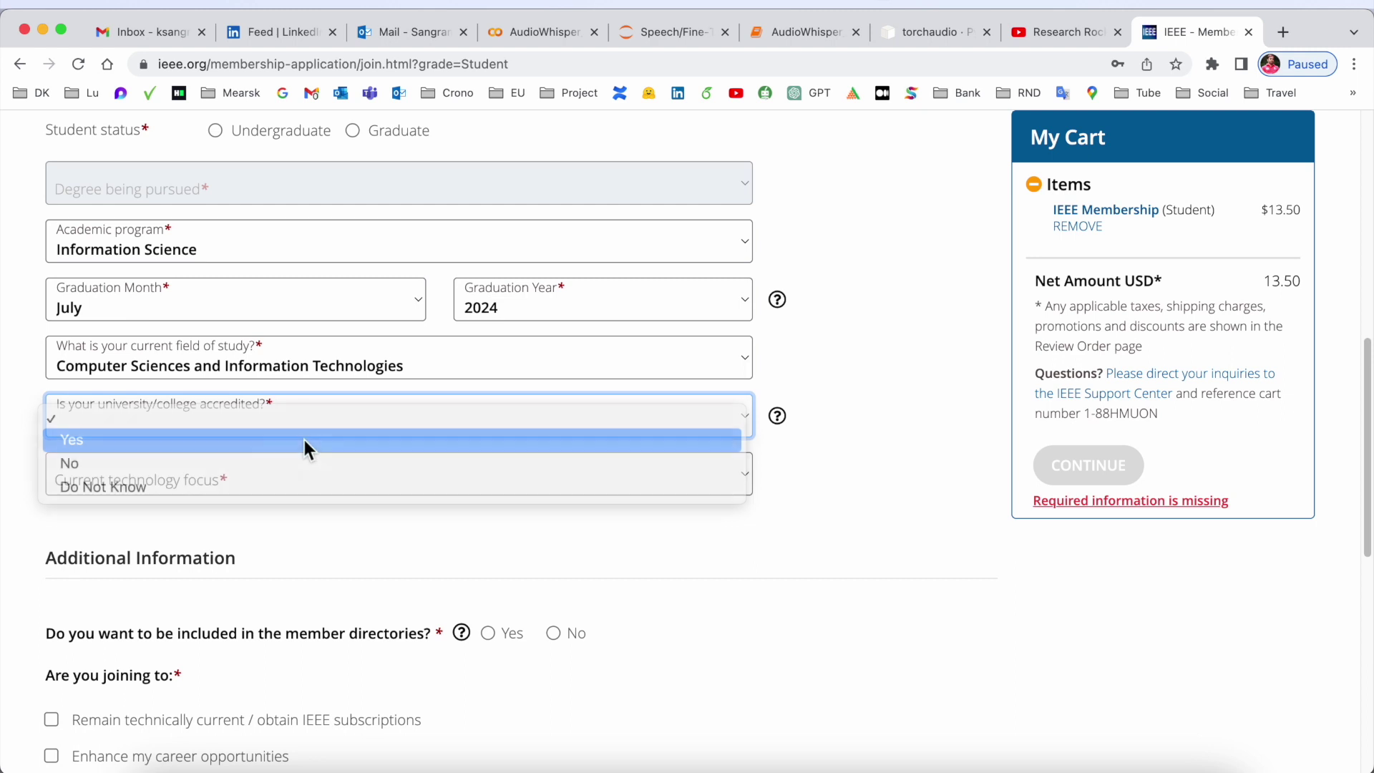
{"action": "left_click", "coordinate": [304, 473]}
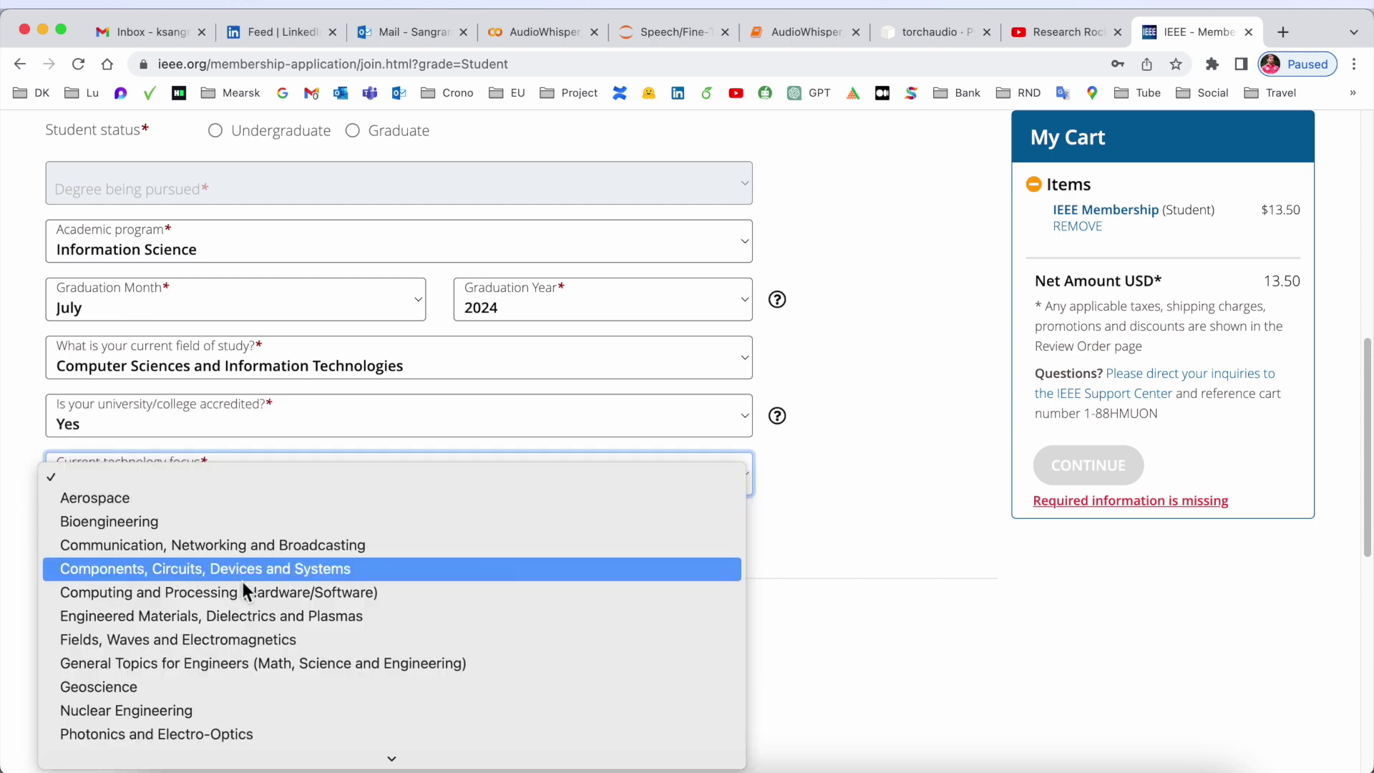
{"action": "scroll", "coordinate": [255, 690], "scroll_direction": "down", "scroll_amount": 3}
{"action": "left_click", "coordinate": [255, 690]}
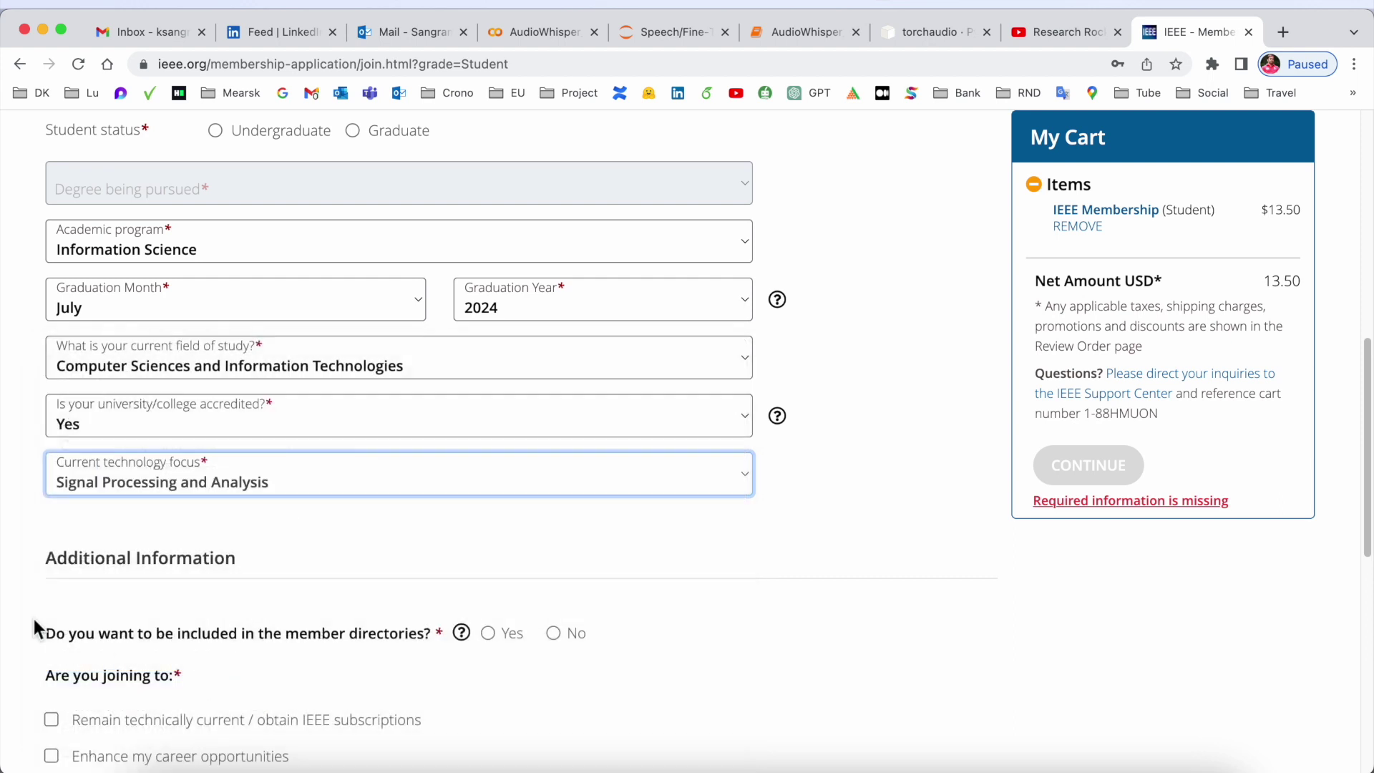
{"action": "left_click", "coordinate": [22, 570]}
{"action": "scroll", "coordinate": [22, 569], "scroll_direction": "down", "scroll_amount": 3}
{"action": "scroll", "coordinate": [78, 548], "scroll_direction": "down", "scroll_amount": 2}
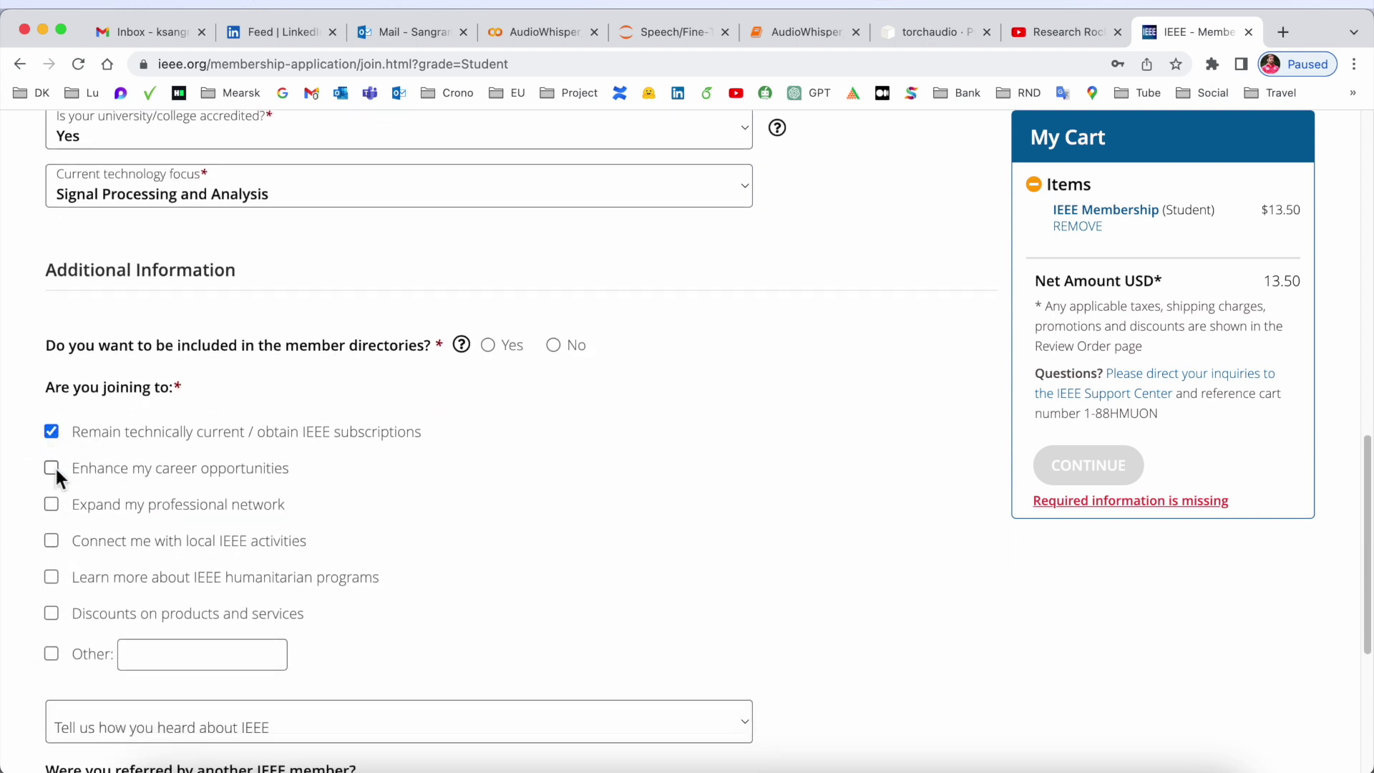
Opt out of the member directories and choose Friend/colleague as how you heard about IEEE.
{"action": "scroll", "coordinate": [65, 466], "scroll_direction": "down", "scroll_amount": 2}
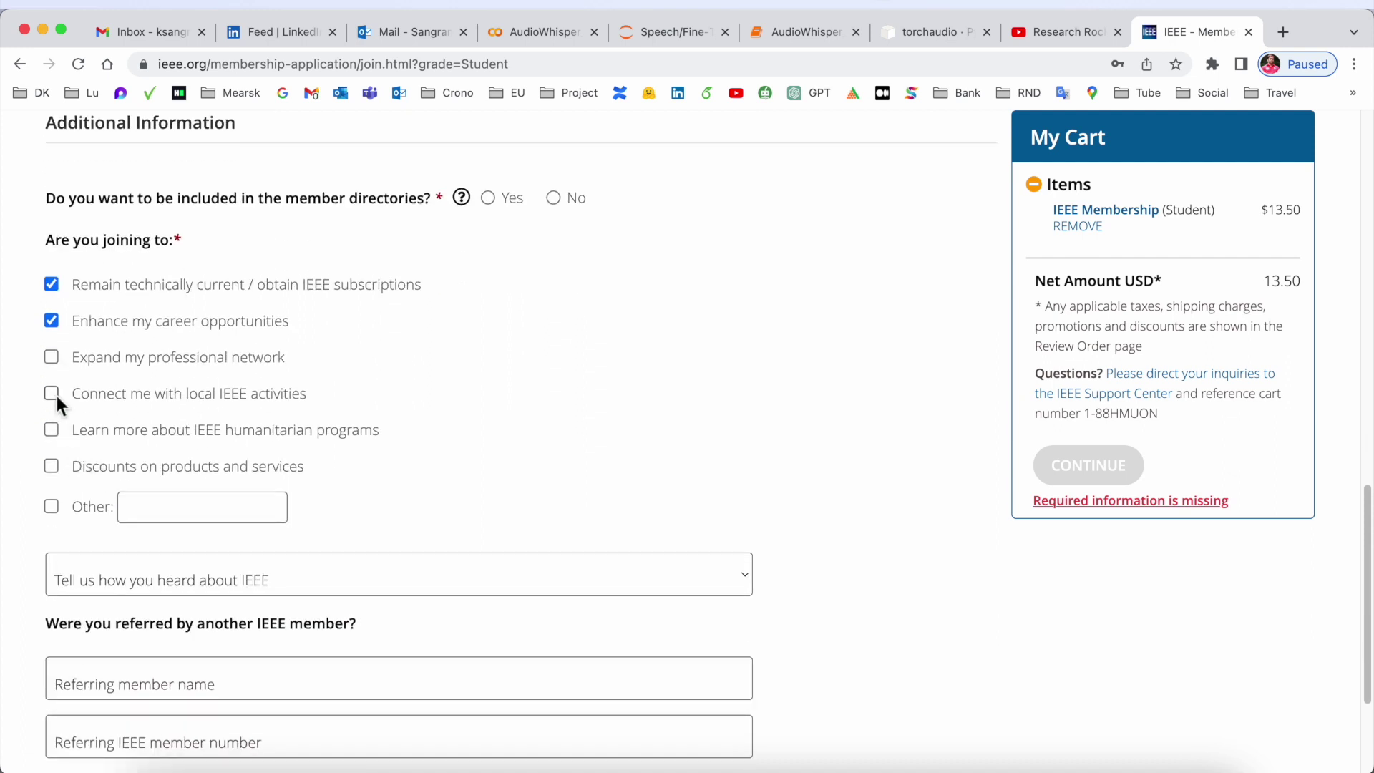
{"action": "scroll", "coordinate": [57, 458], "scroll_direction": "down", "scroll_amount": 1}
{"action": "scroll", "coordinate": [57, 516], "scroll_direction": "up", "scroll_amount": 1}
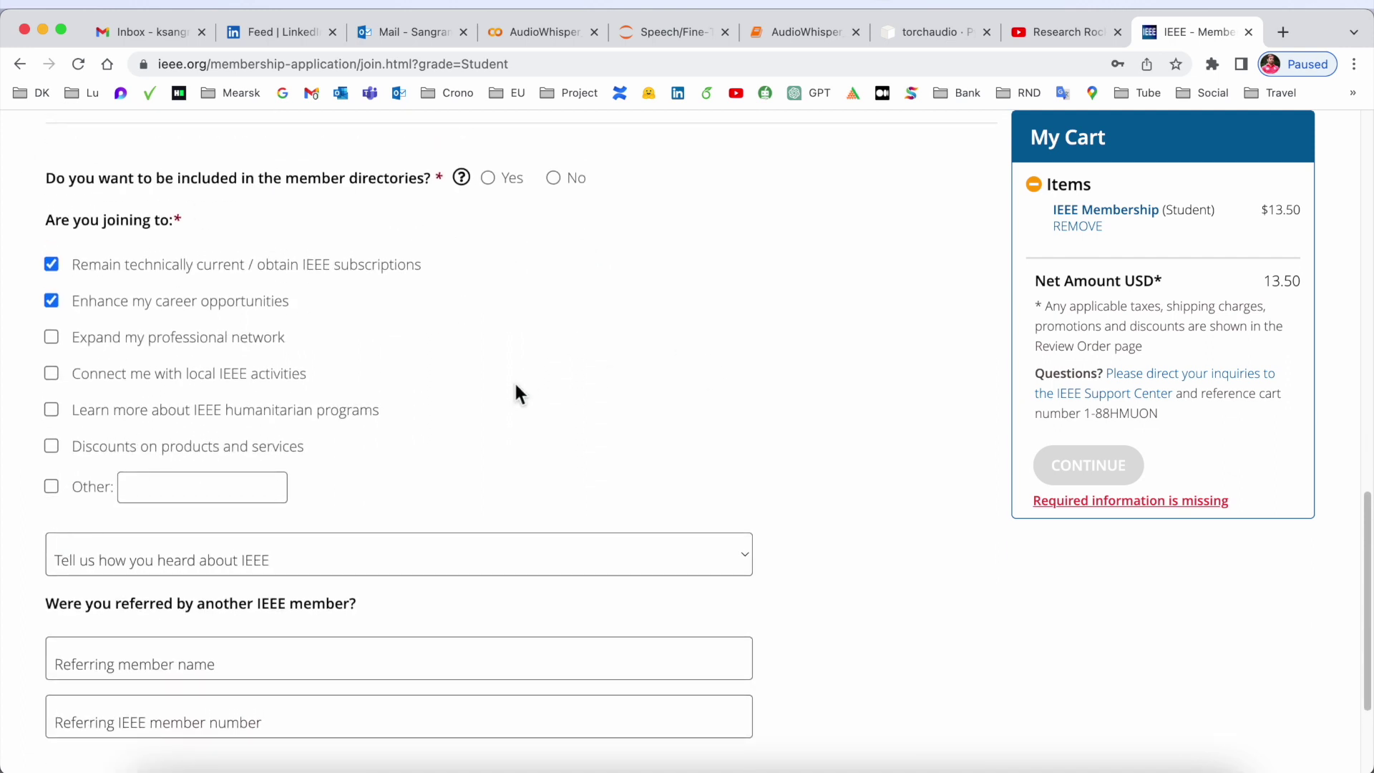
{"action": "scroll", "coordinate": [383, 321], "scroll_direction": "up", "scroll_amount": 1}
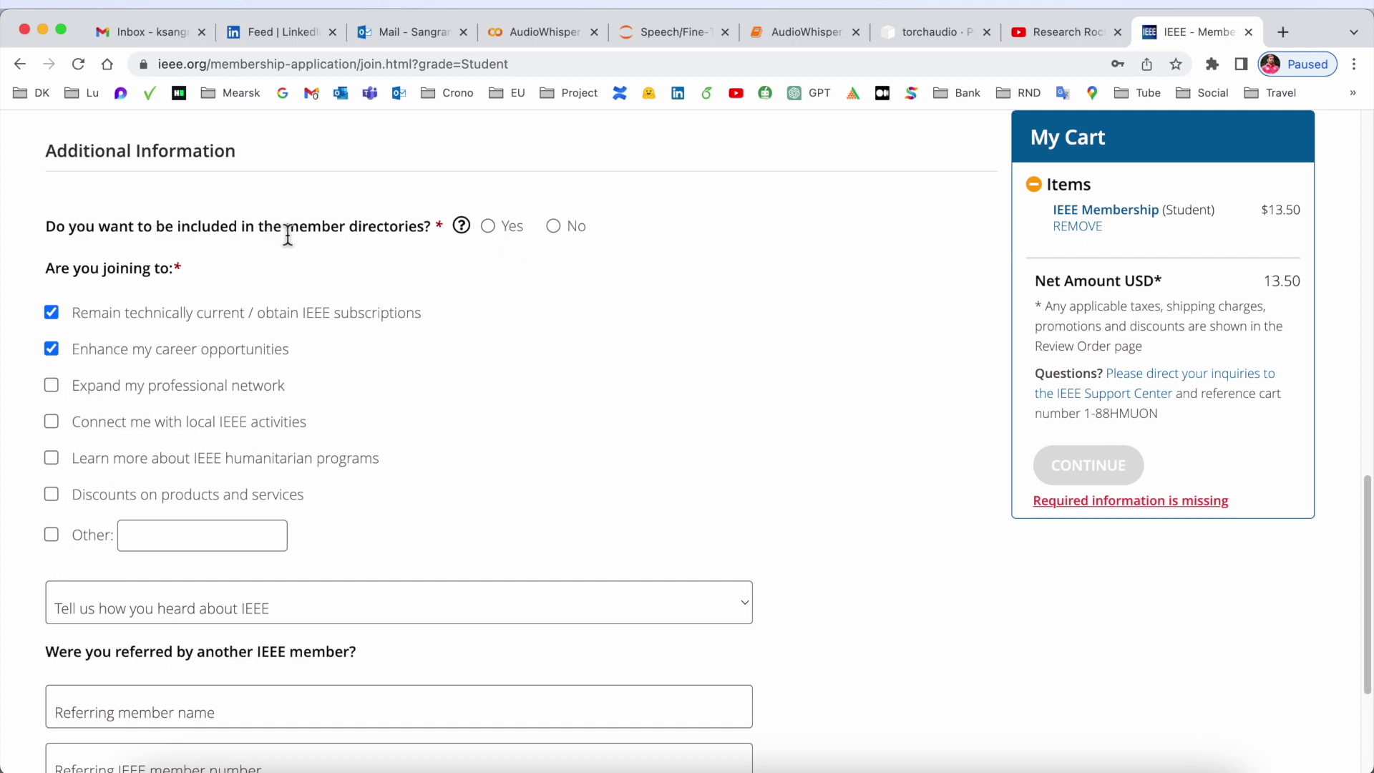
{"action": "left_click", "coordinate": [553, 226]}
{"action": "scroll", "coordinate": [300, 450], "scroll_direction": "down", "scroll_amount": 3}
{"action": "left_click", "coordinate": [215, 373]}
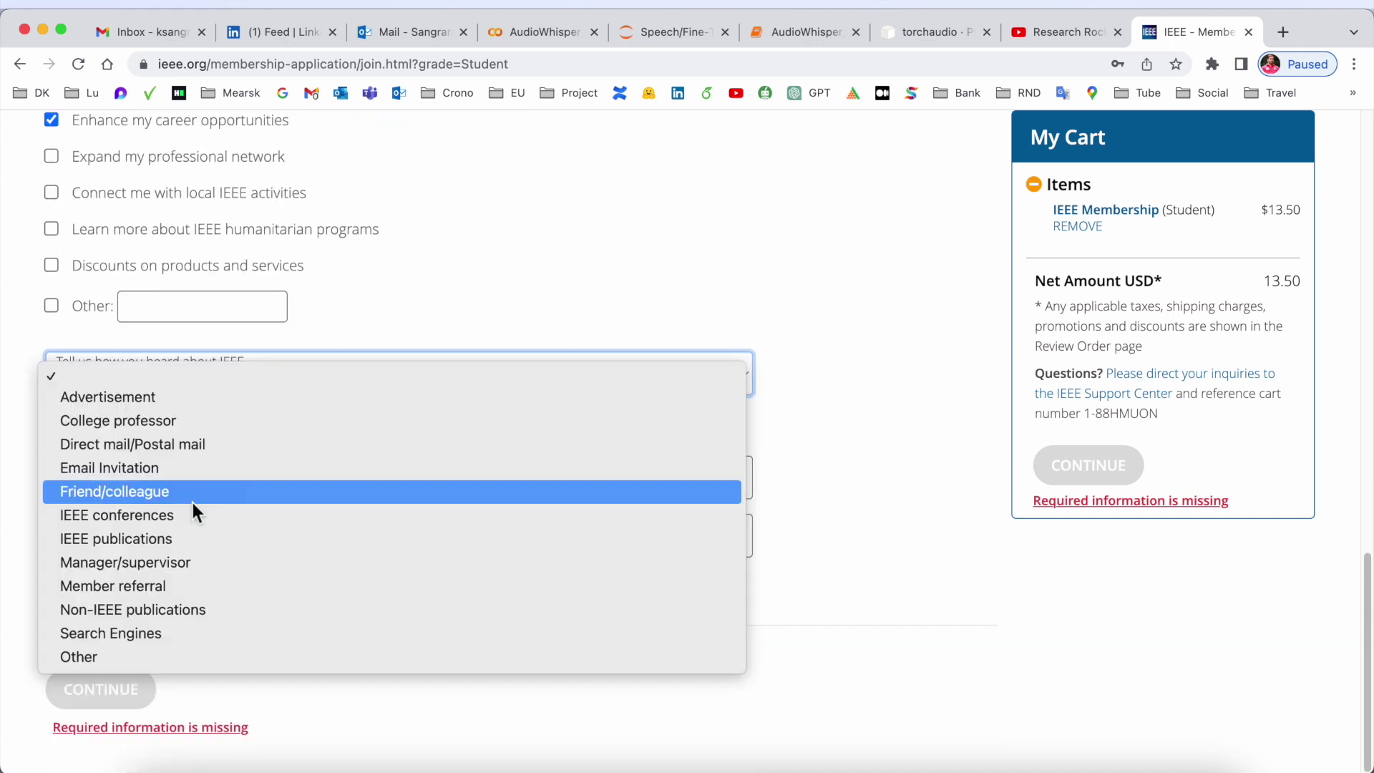
{"action": "left_click", "coordinate": [192, 501]}
Pass over the referring member name and number fields and save the profile to reach the Catalog.
{"action": "left_click", "coordinate": [162, 484]}
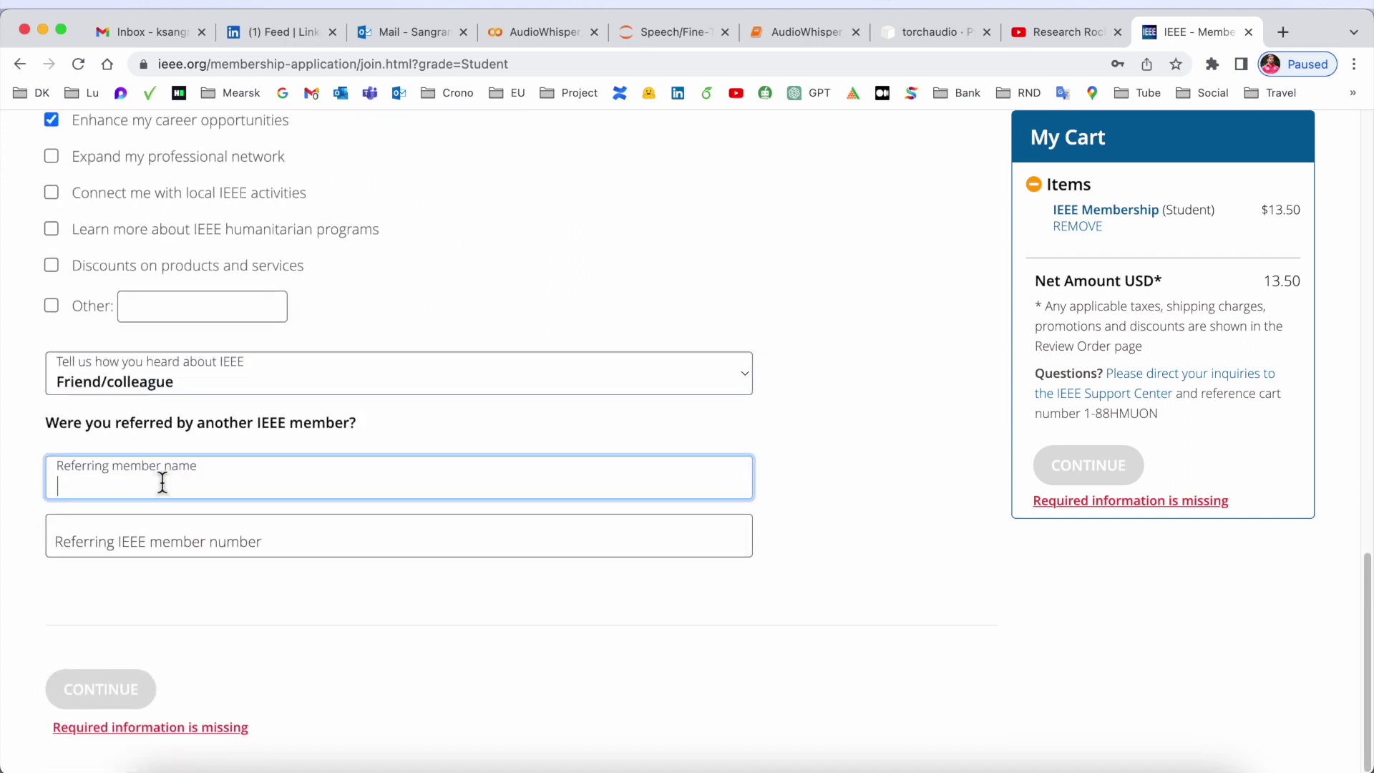
{"action": "left_click", "coordinate": [151, 548]}
{"action": "scroll", "coordinate": [647, 573], "scroll_direction": "up", "scroll_amount": 4}
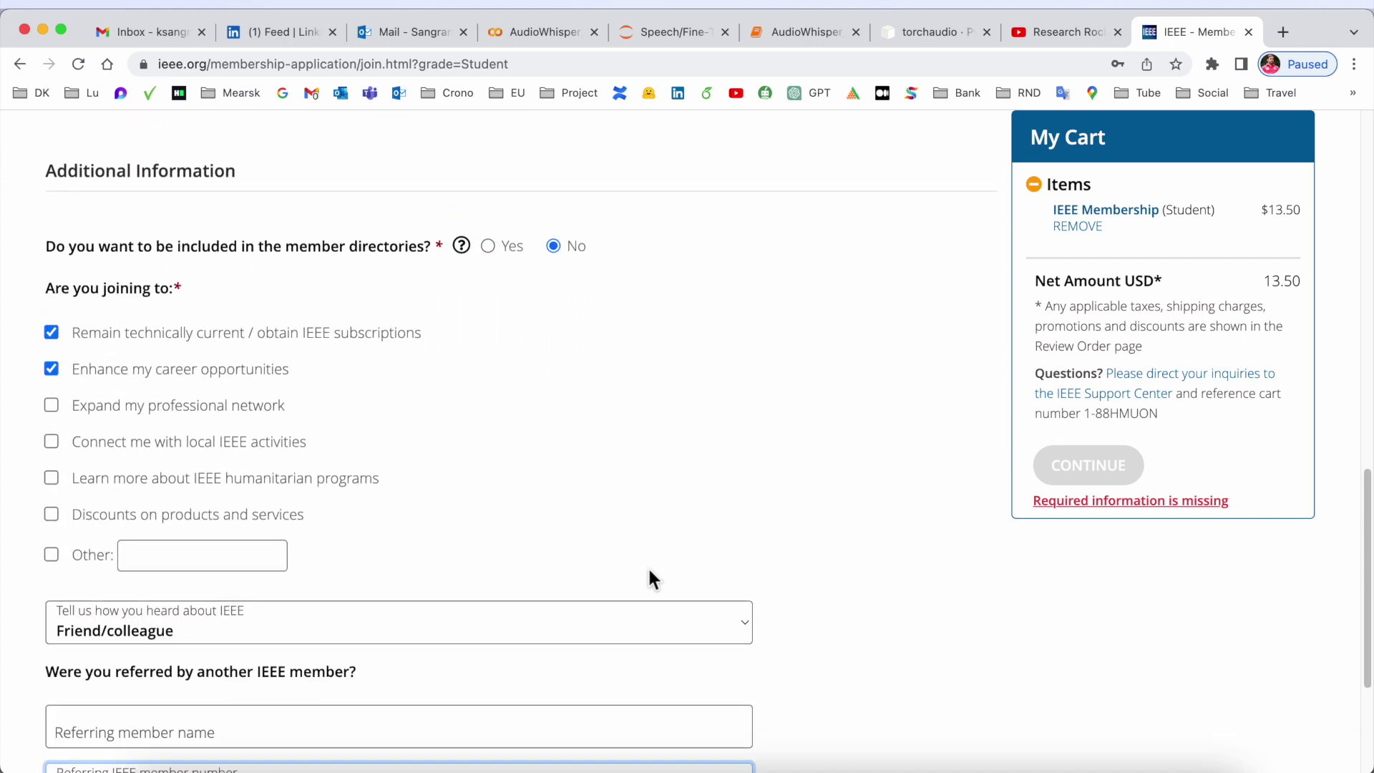
{"action": "scroll", "coordinate": [859, 501], "scroll_direction": "down", "scroll_amount": 1}
{"action": "left_click", "coordinate": [1059, 462]}
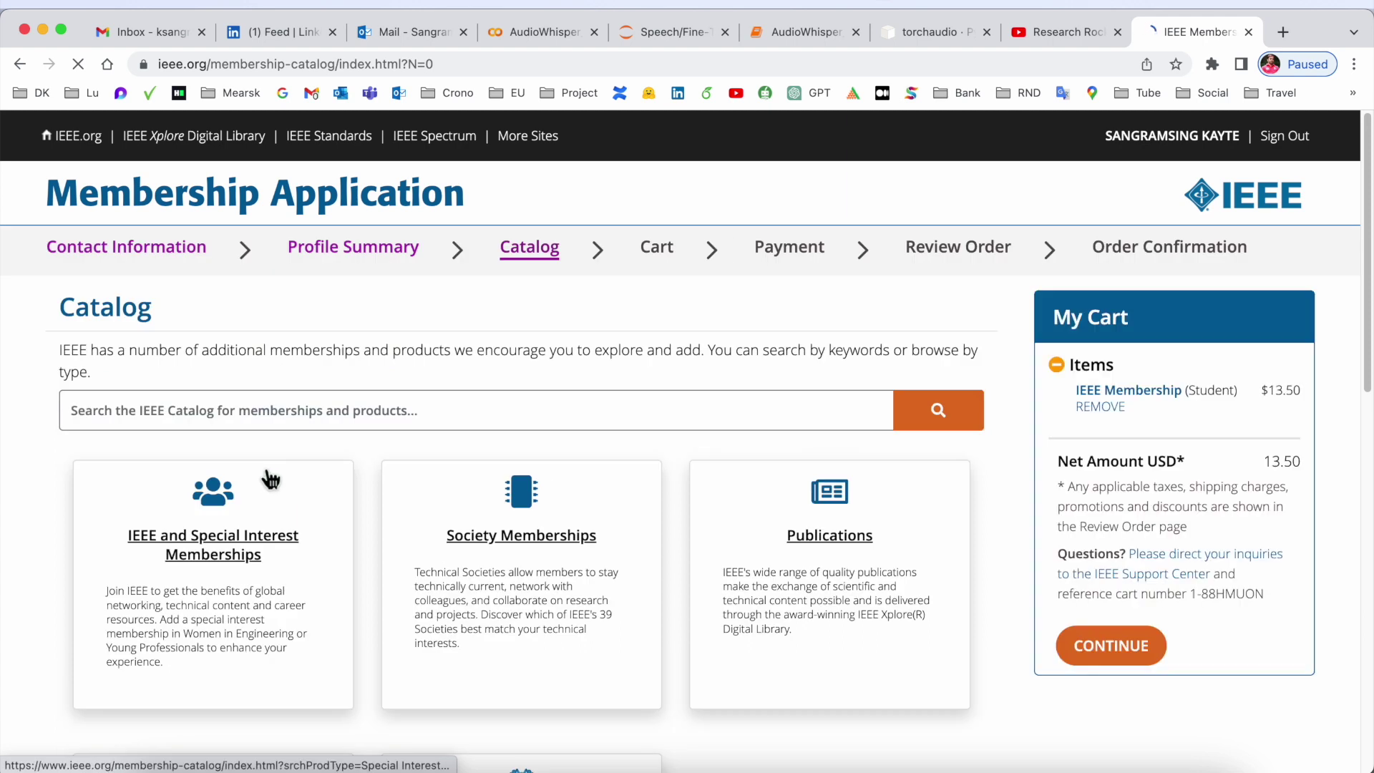
Skip the catalog without adding products and proceed from the $13.50 cart to payment.
{"action": "scroll", "coordinate": [320, 497], "scroll_direction": "down", "scroll_amount": 5}
{"action": "scroll", "coordinate": [1159, 499], "scroll_direction": "up", "scroll_amount": 5}
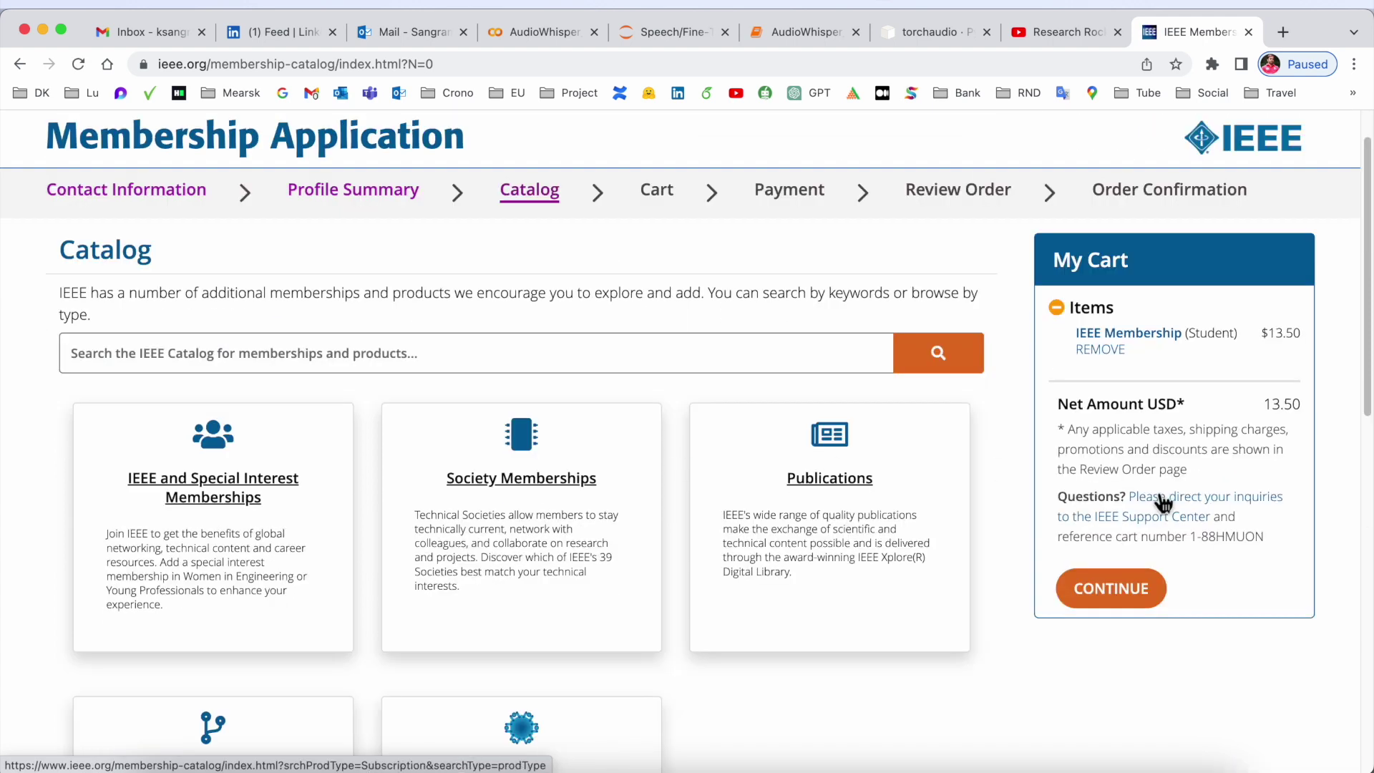
{"action": "scroll", "coordinate": [1131, 598], "scroll_direction": "down", "scroll_amount": 1}
{"action": "left_click", "coordinate": [1128, 594]}
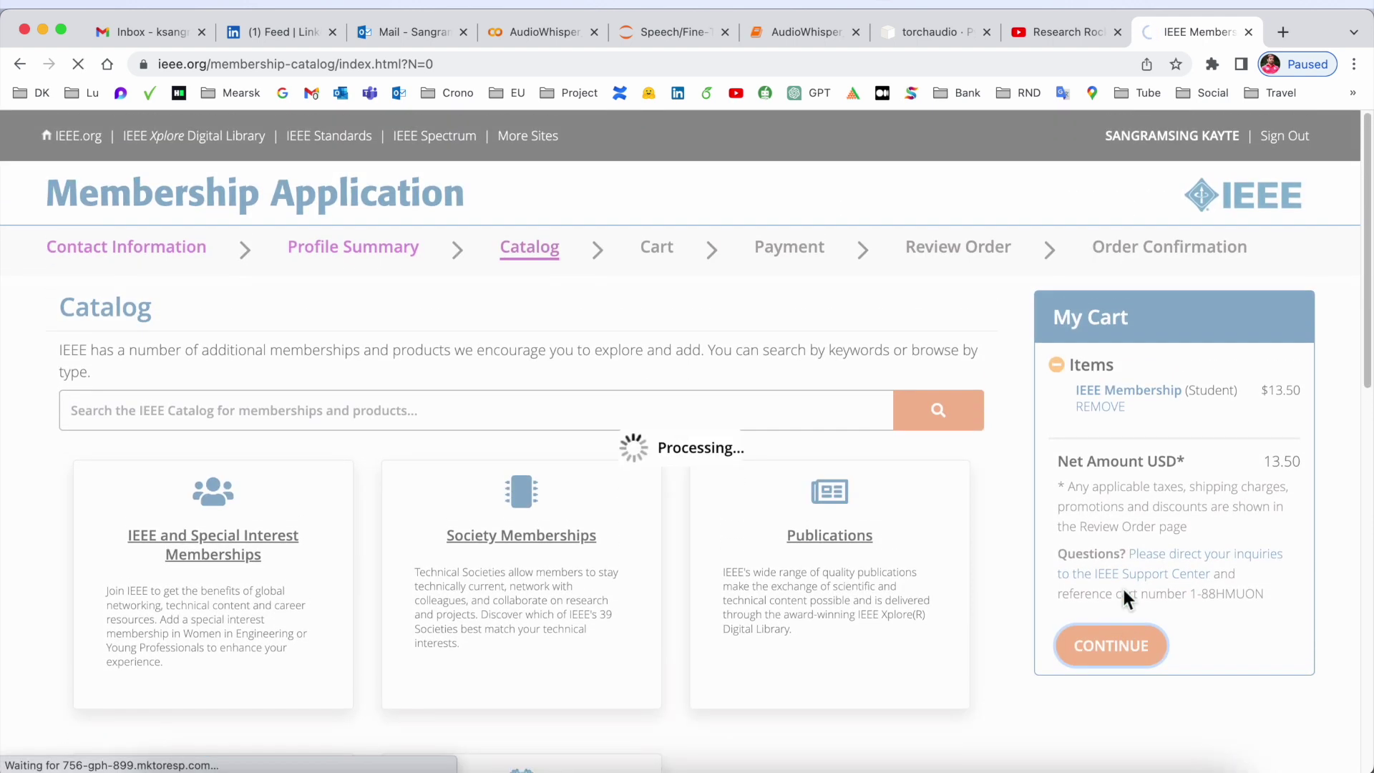
{"action": "left_click_drag", "start_coordinate": [880, 413], "coordinate": [947, 419]}
{"action": "left_click", "coordinate": [114, 634]}
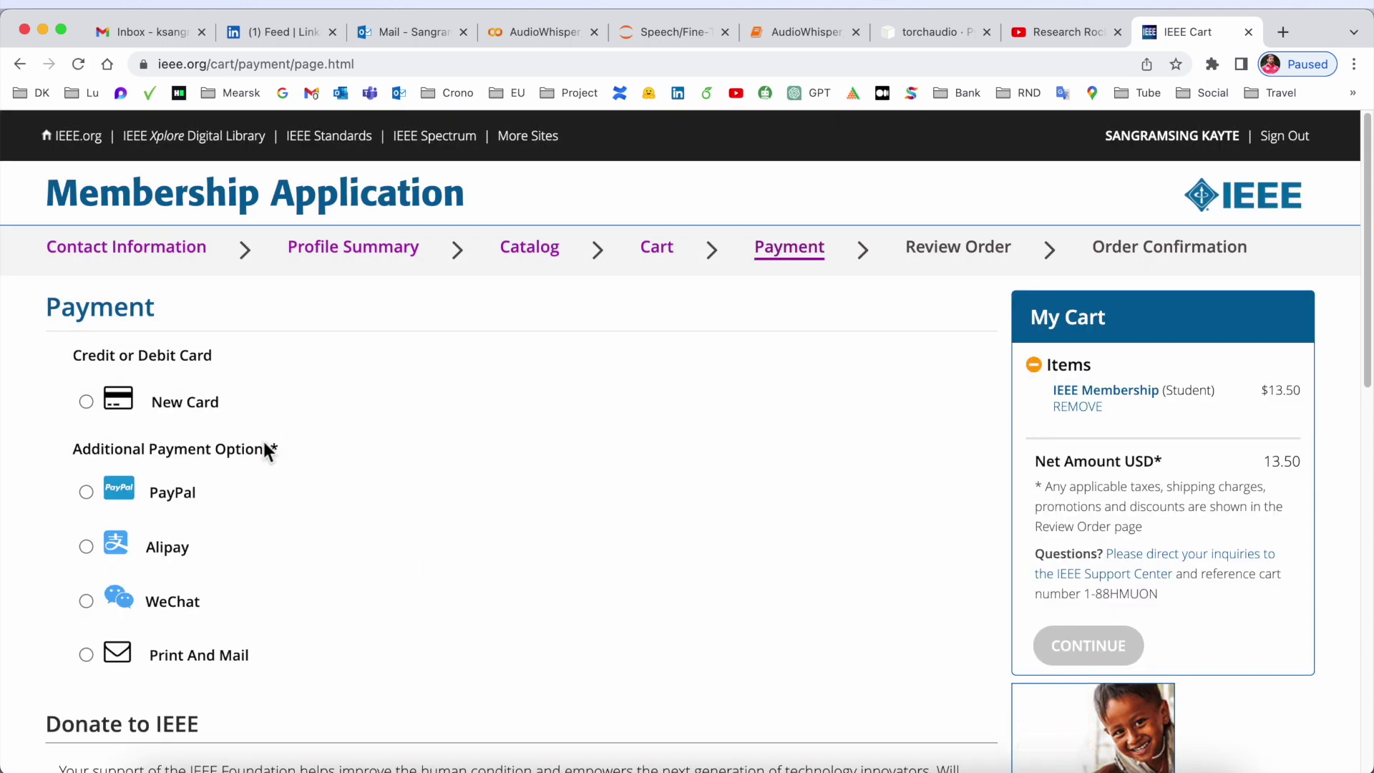
Scroll the Payment page to review payment options, the IEEE Foundation donation offer and promotion code field.
{"action": "scroll", "coordinate": [158, 411], "scroll_direction": "down", "scroll_amount": 2}
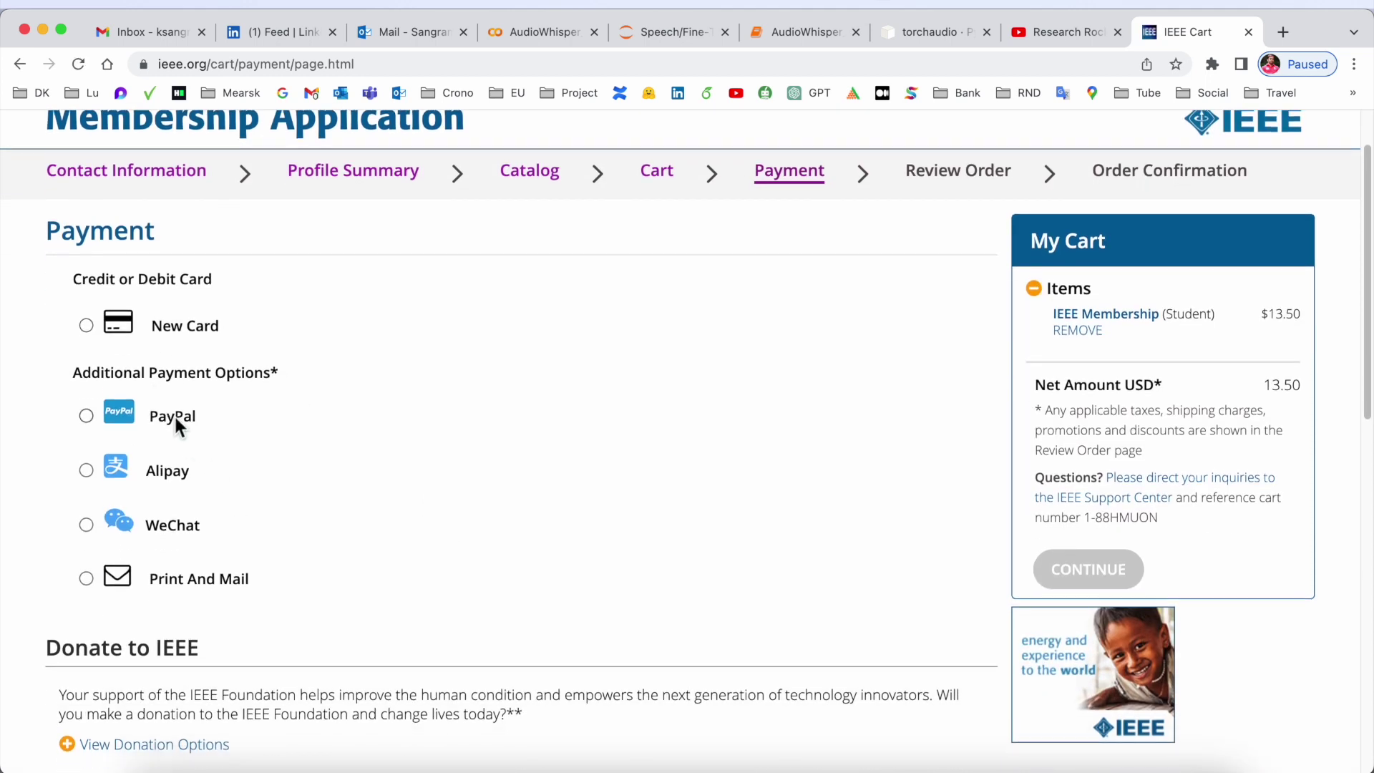
{"action": "scroll", "coordinate": [209, 536], "scroll_direction": "up", "scroll_amount": 1}
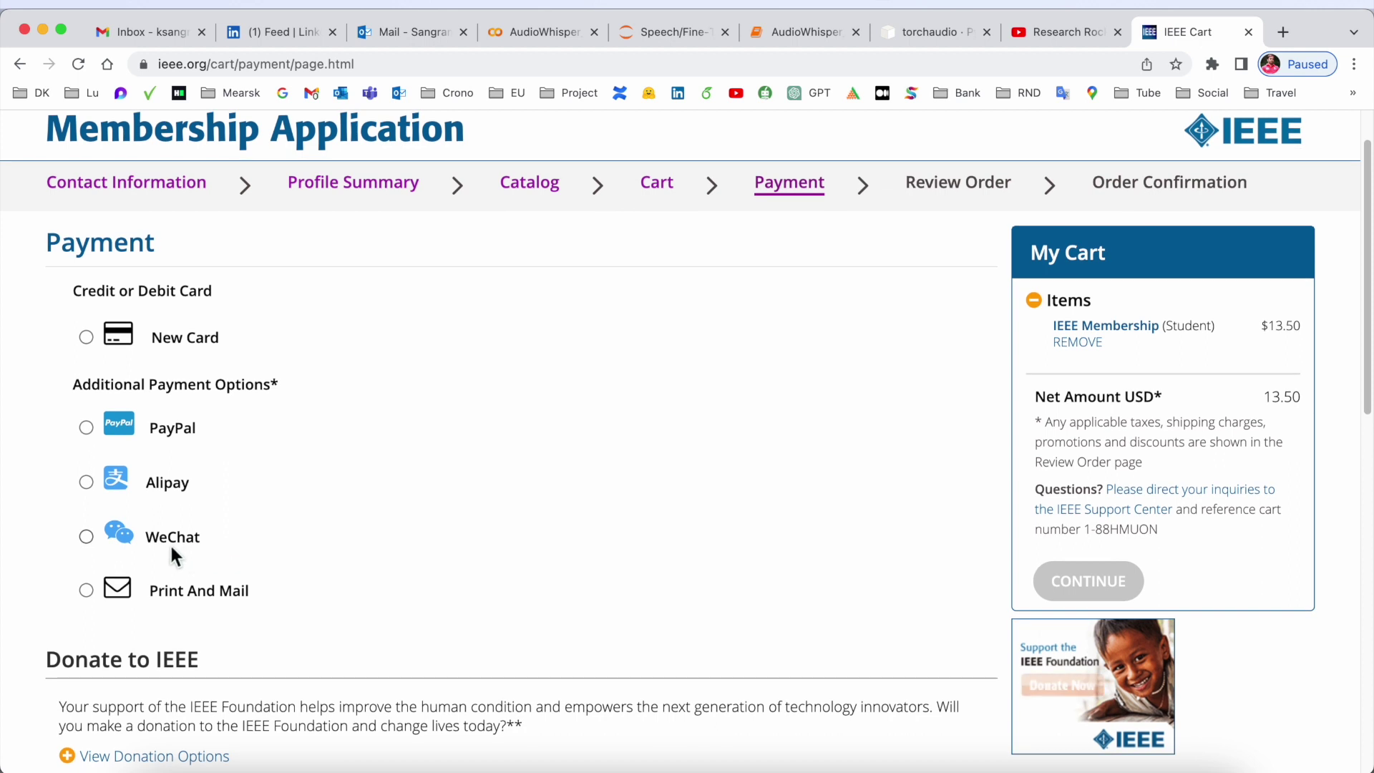
{"action": "scroll", "coordinate": [204, 543], "scroll_direction": "down", "scroll_amount": 2}
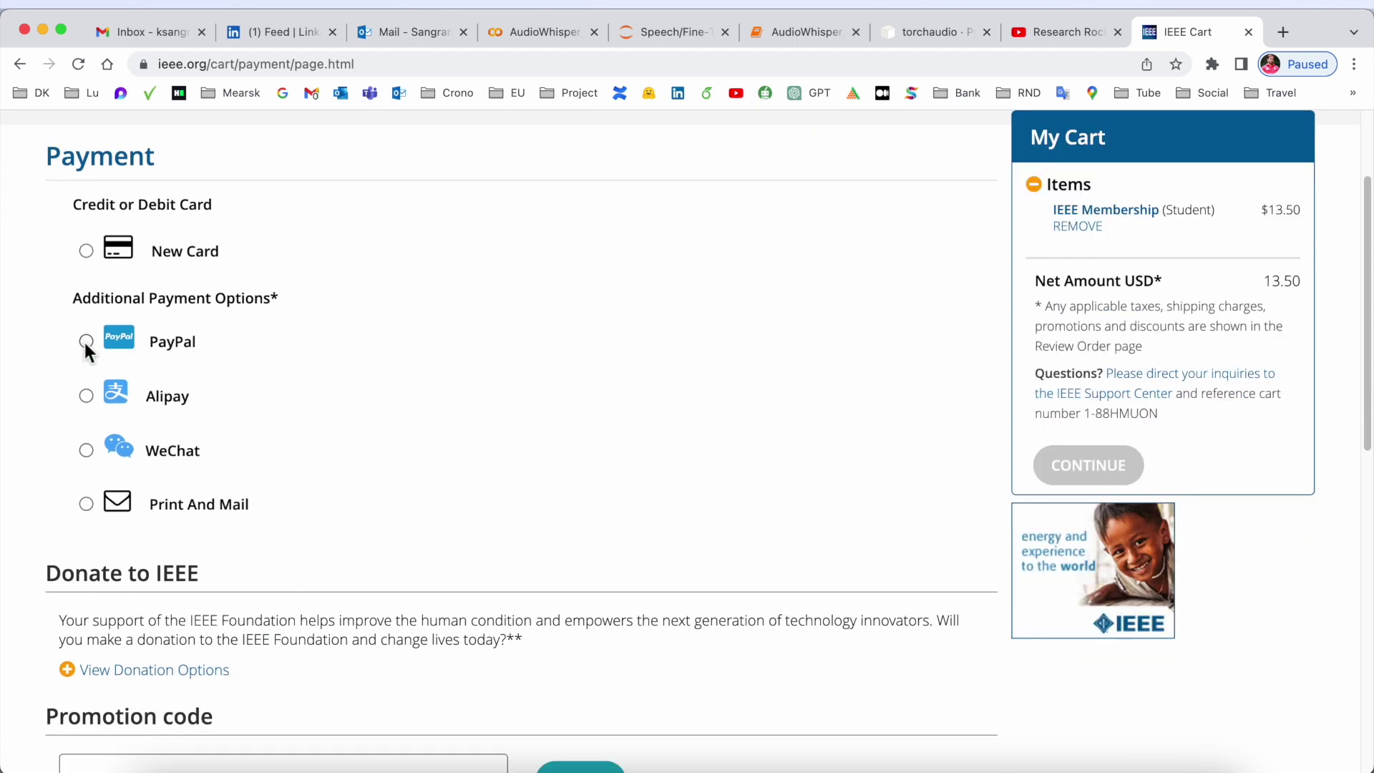
{"action": "scroll", "coordinate": [447, 765], "scroll_direction": "down", "scroll_amount": 2}
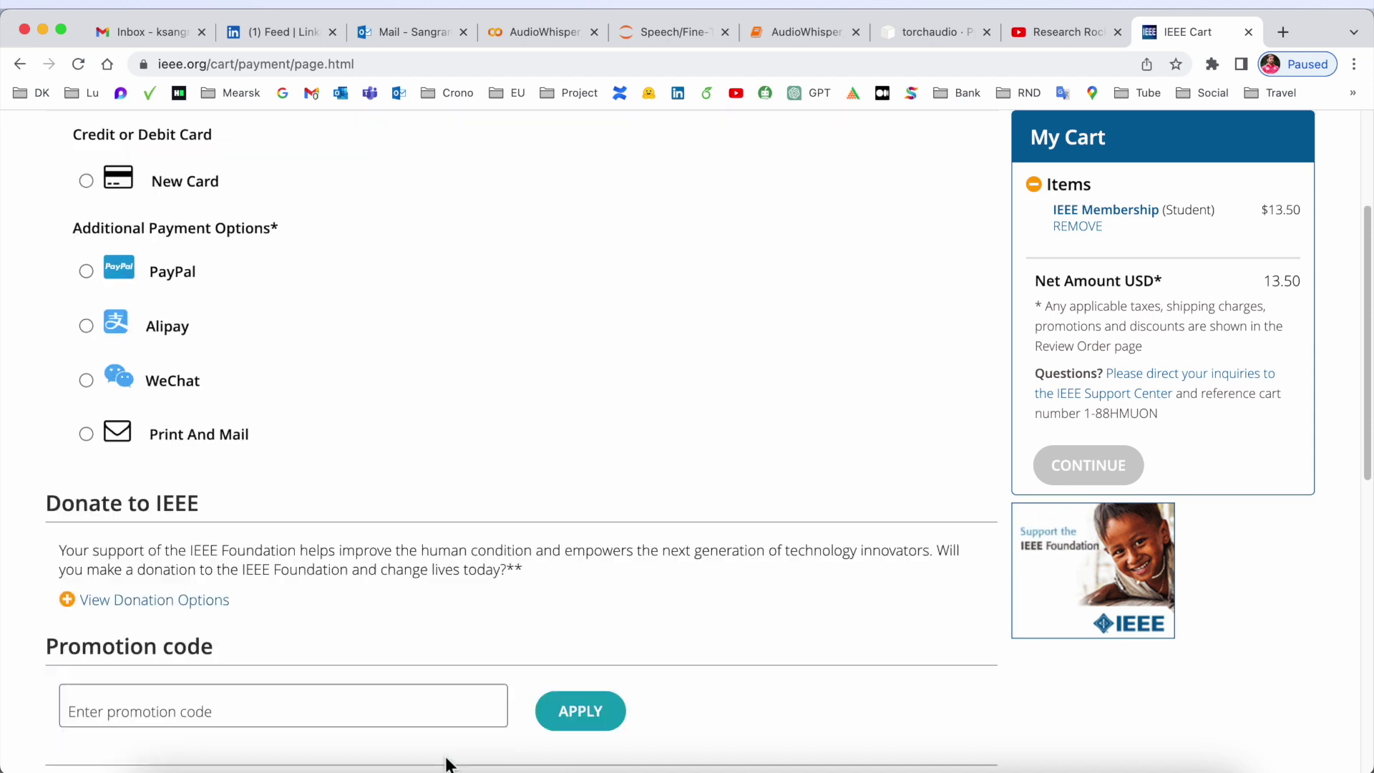
{"action": "scroll", "coordinate": [451, 759], "scroll_direction": "down", "scroll_amount": 4}
{"action": "scroll", "coordinate": [453, 751], "scroll_direction": "up", "scroll_amount": 3}
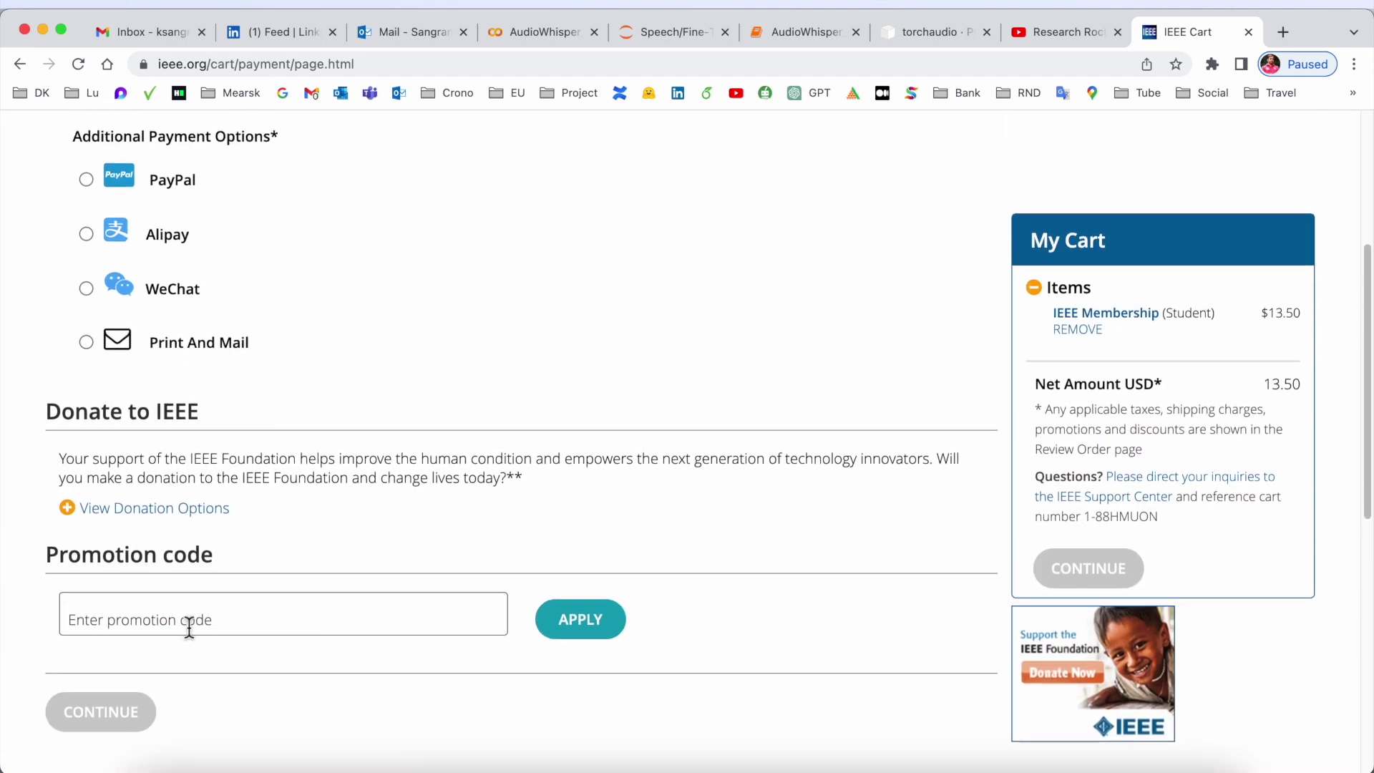
{"action": "scroll", "coordinate": [150, 716], "scroll_direction": "up", "scroll_amount": 5}
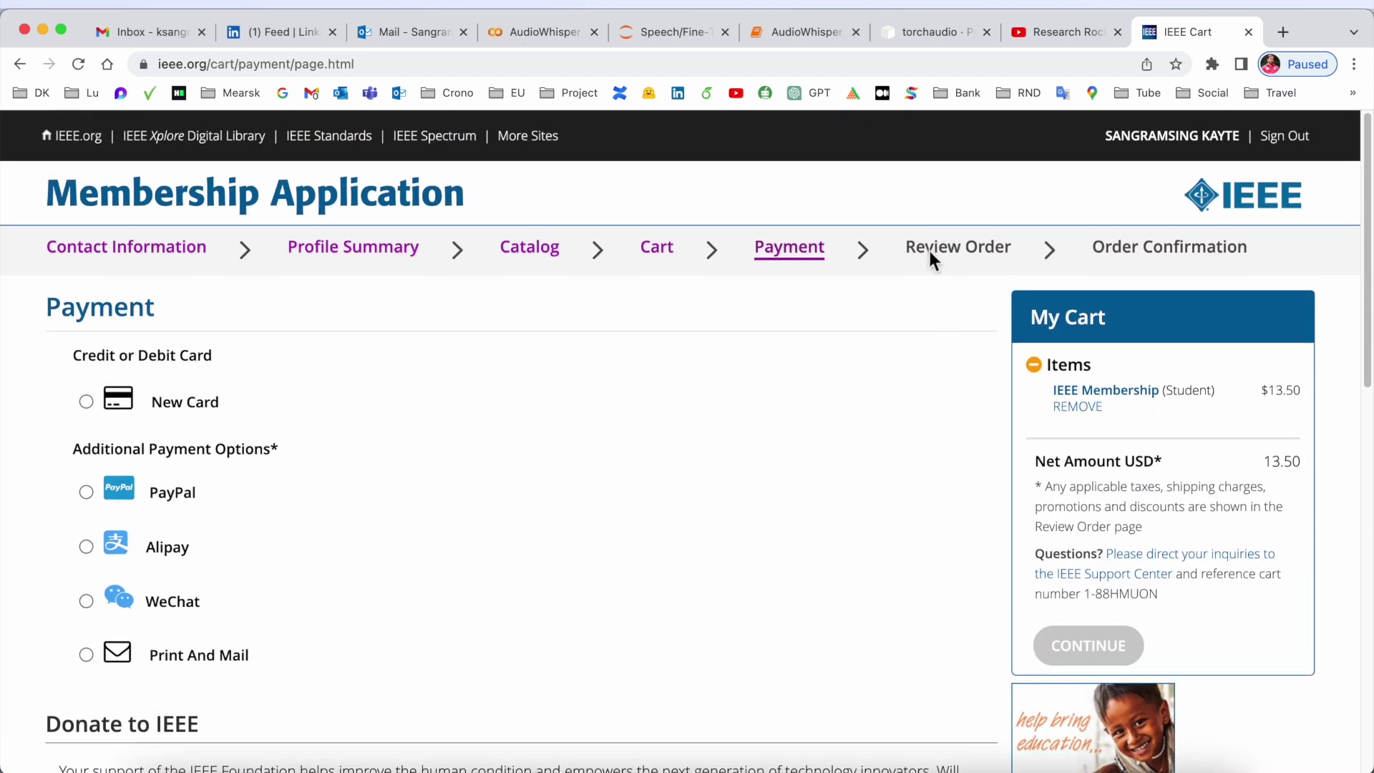